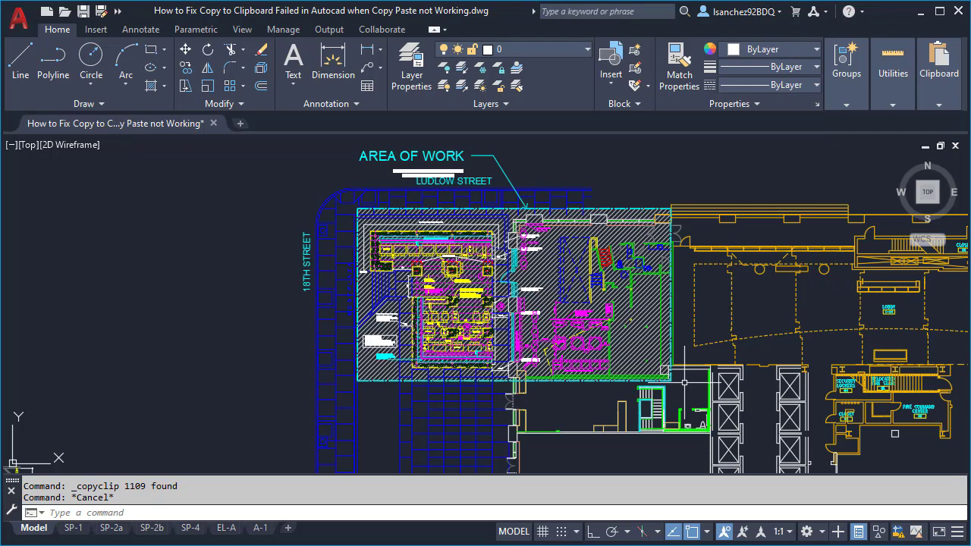
# Step: Window-select the area-of-work plan and try Ctrl+C, which fails with a clipboard error
pyautogui.moveTo(685, 383)
pyautogui.mouseDown()
pyautogui.moveTo(713, 383)
pyautogui.moveTo(242, 169)
pyautogui.moveTo(250, 174)
pyautogui.mouseUp()
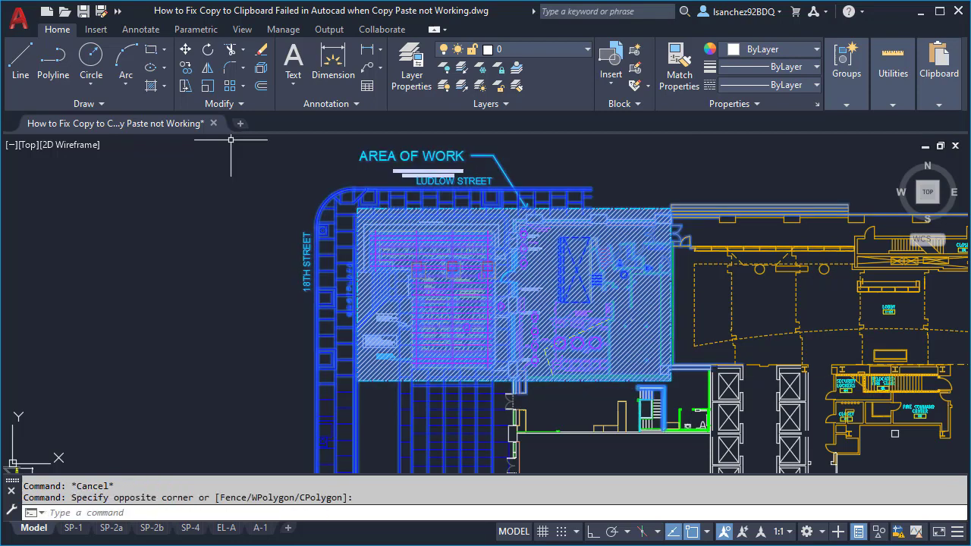
pyautogui.hotkey('ctrl', 'c')
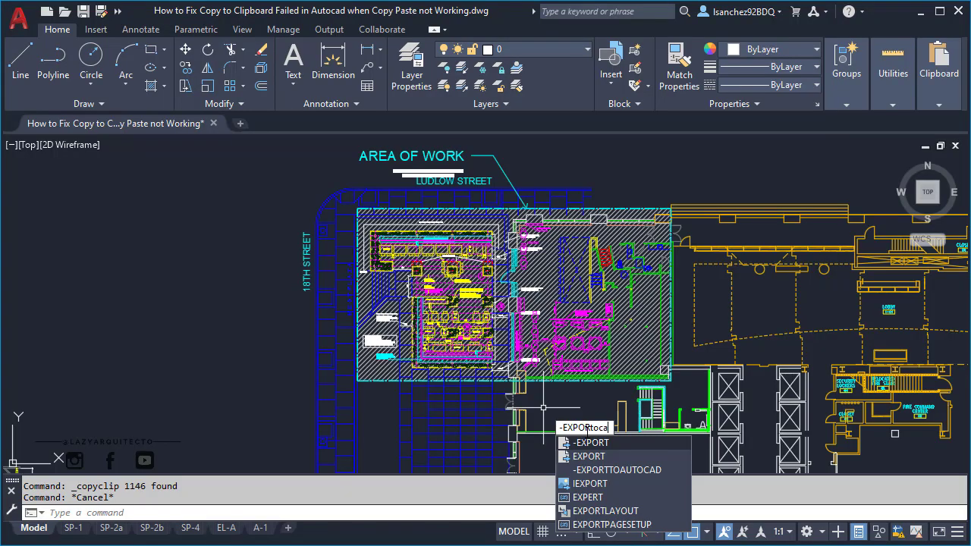
# Step: Run -EXPORTTOAUTOCAD with Format 2004 and Maintain resolved properties set to Yes, naming the file test1
pyautogui.click(612, 472)
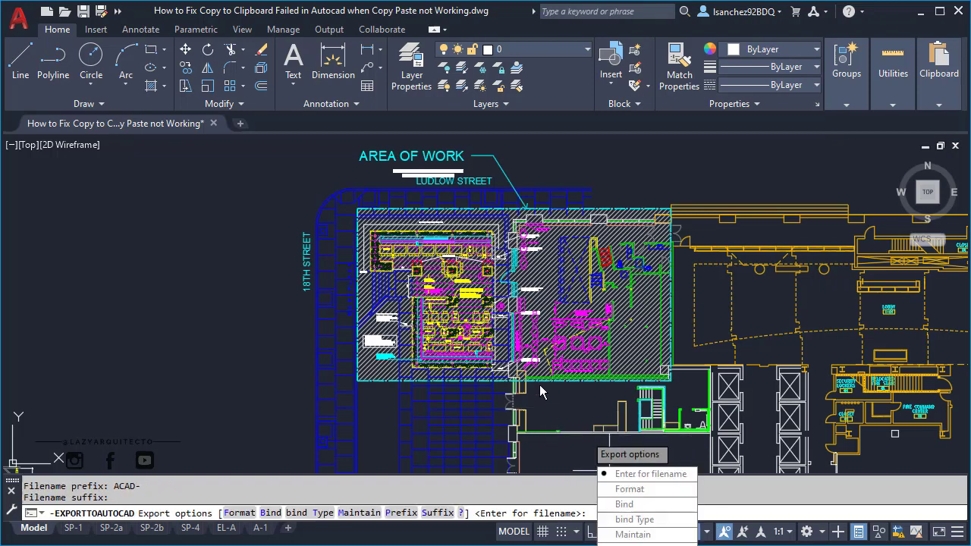
pyautogui.click(626, 492)
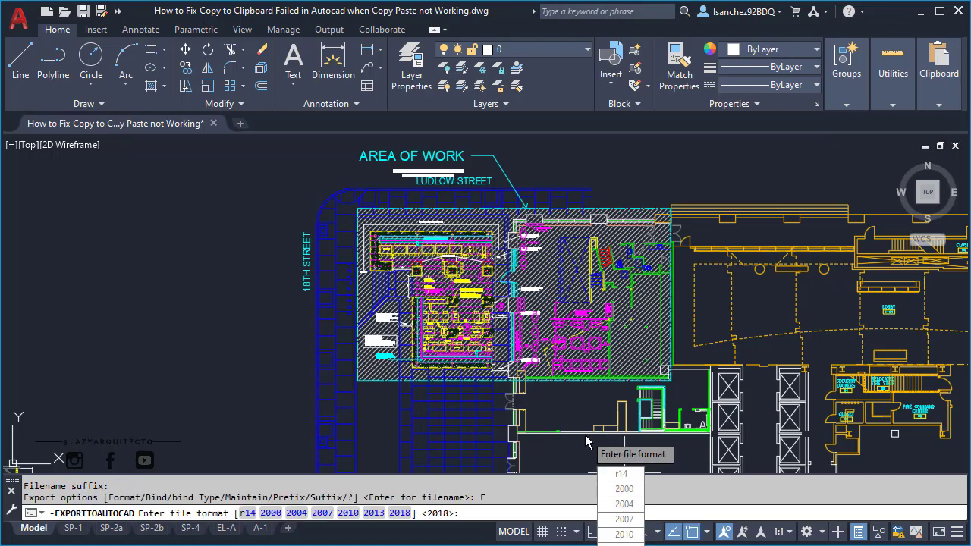
pyautogui.click(624, 505)
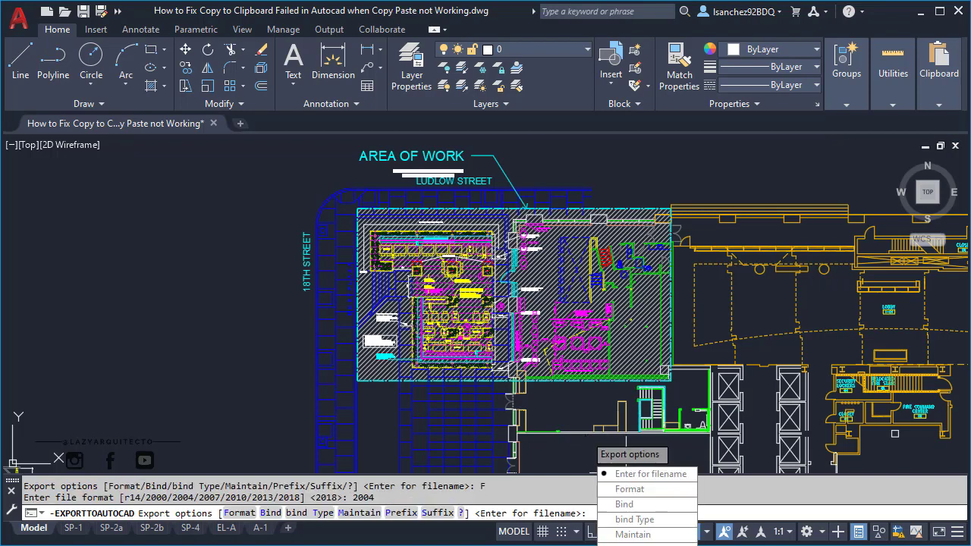
pyautogui.click(646, 535)
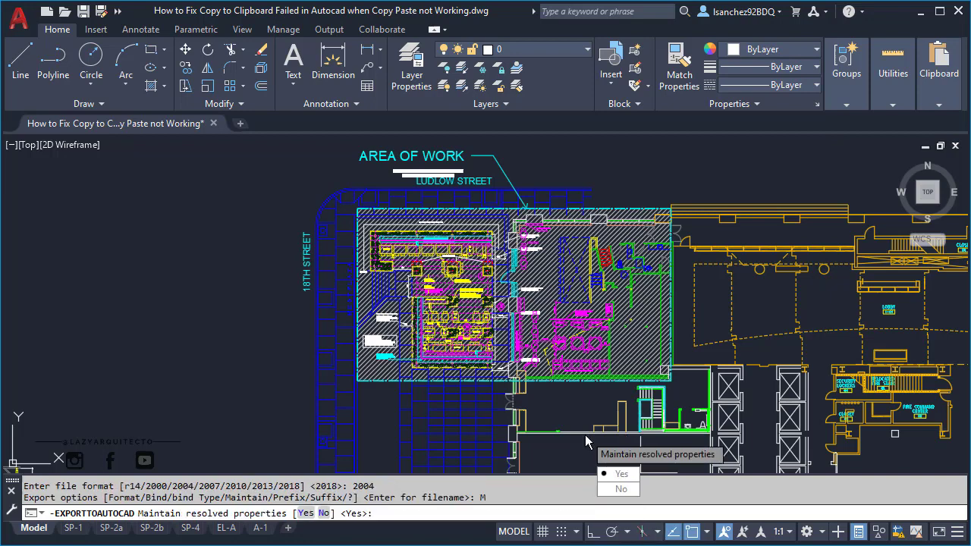
pyautogui.click(621, 475)
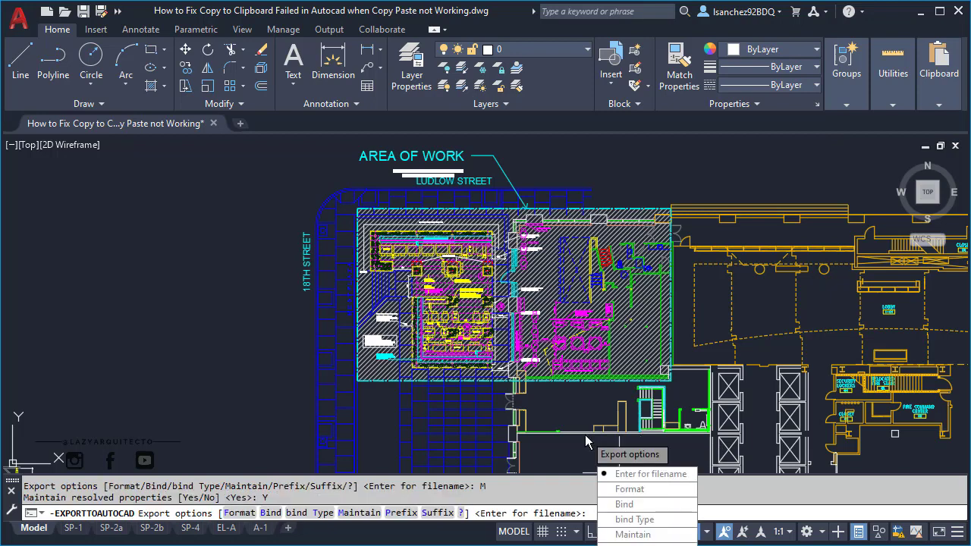
pyautogui.click(630, 476)
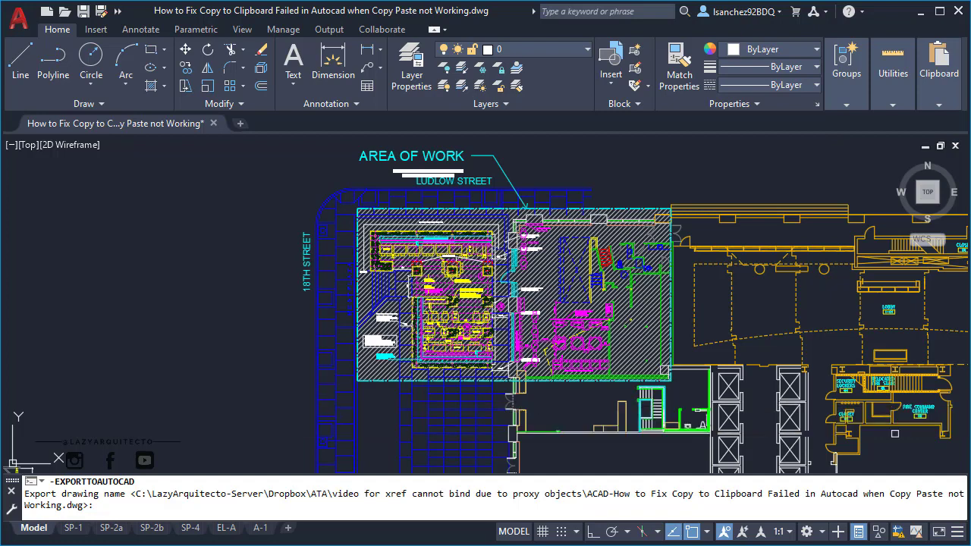
pyautogui.write('test1')
pyautogui.press('Return')
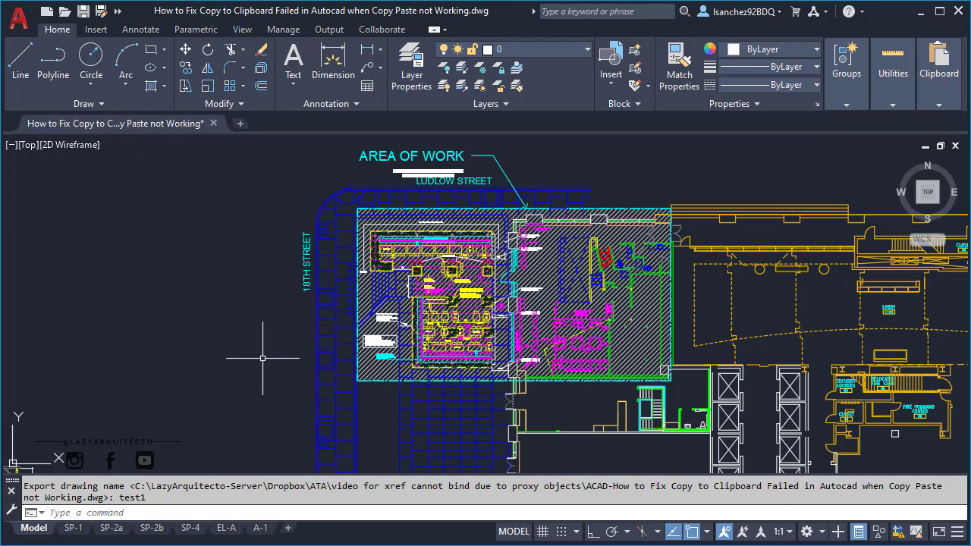
# Step: Open the drawing's folder from its file tab and open test1.dwg
pyautogui.rightClick(160, 133)
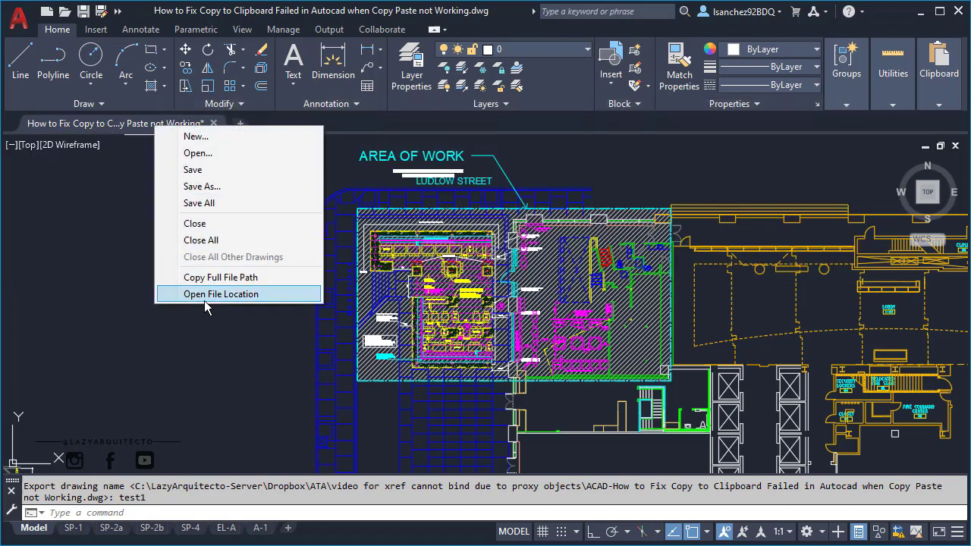
pyautogui.click(226, 296)
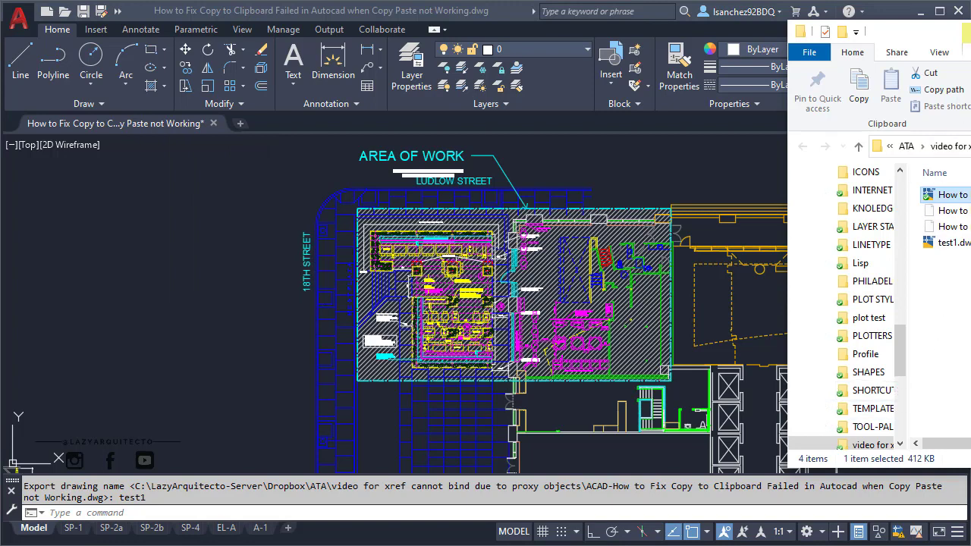
pyautogui.moveTo(895, 31); pyautogui.dragTo(282, 31)
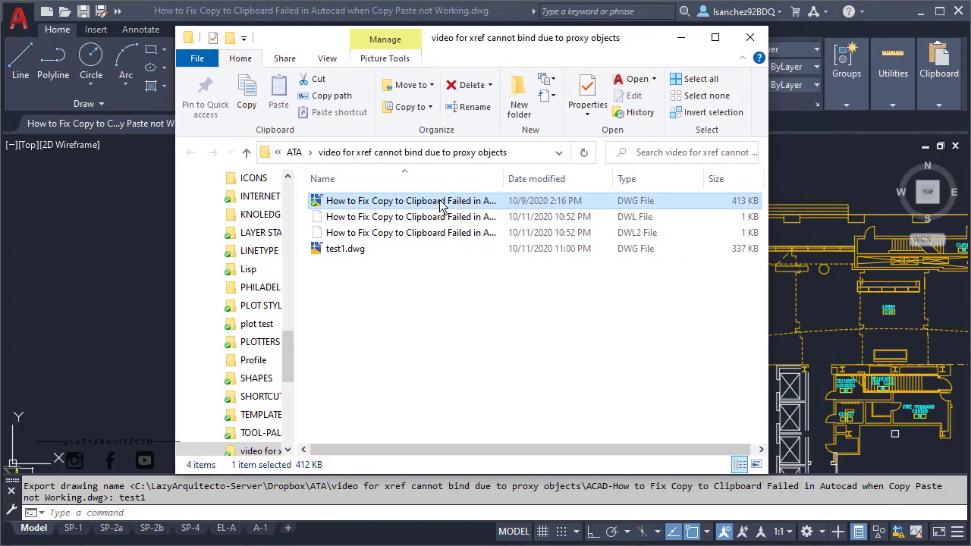
pyautogui.click(347, 251)
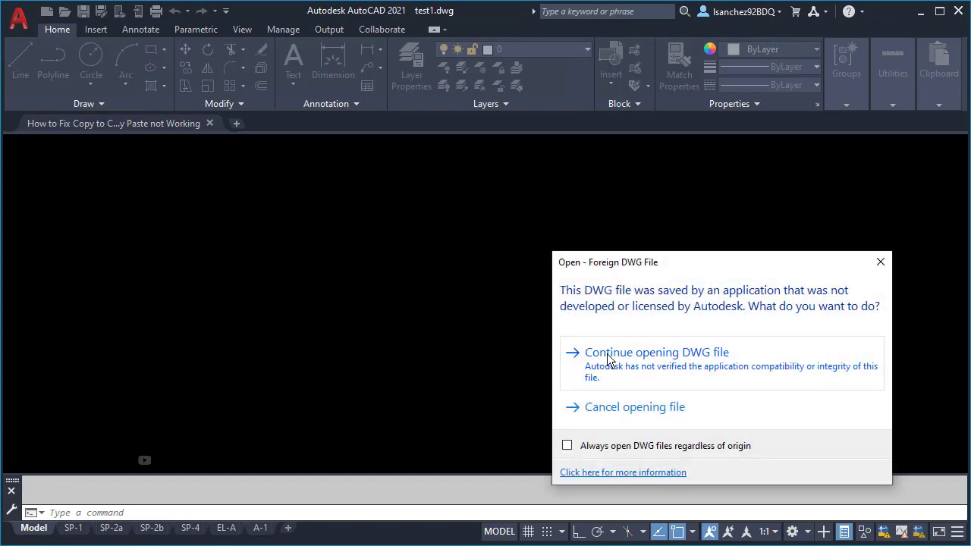
# Step: Finish opening test1.dwg past the warnings and window-select the area of work
pyautogui.click(607, 354)
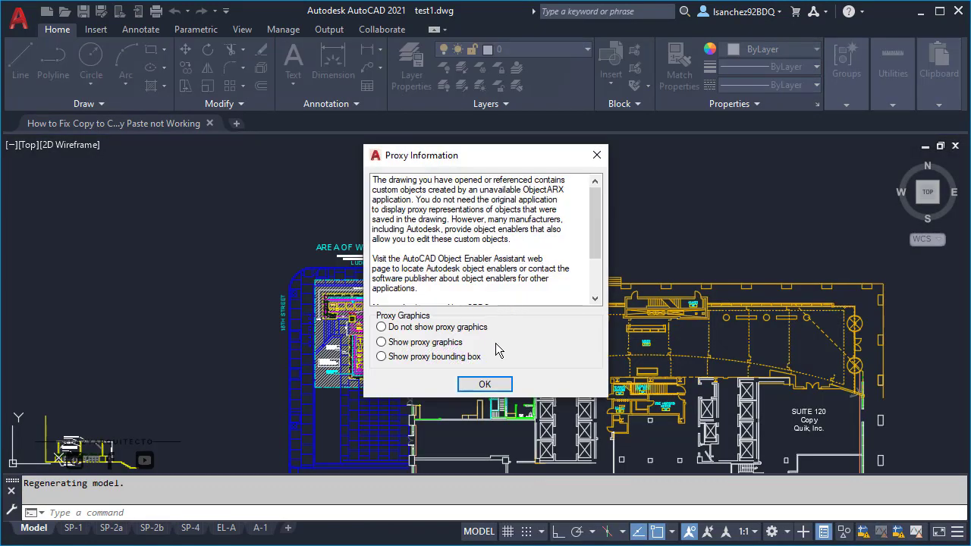
pyautogui.click(596, 155)
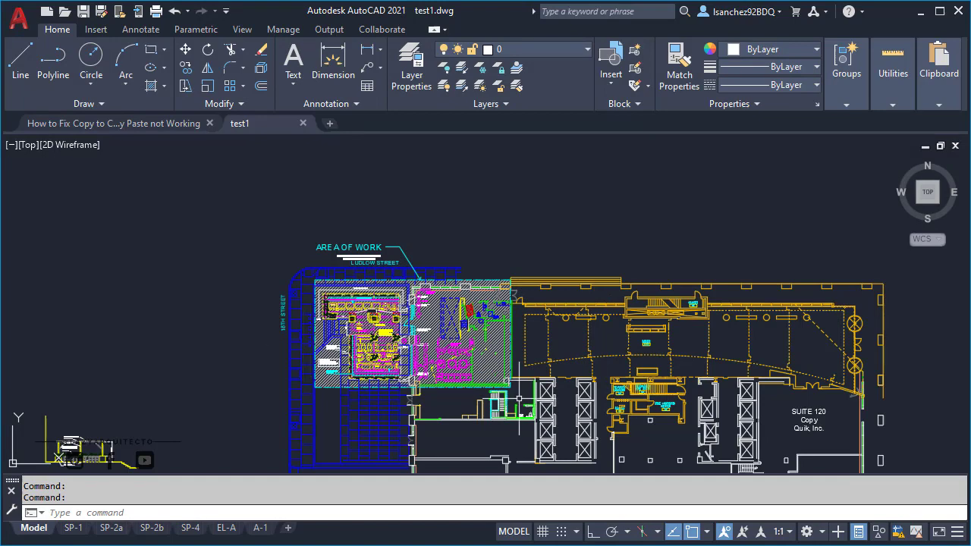
pyautogui.click(523, 393)
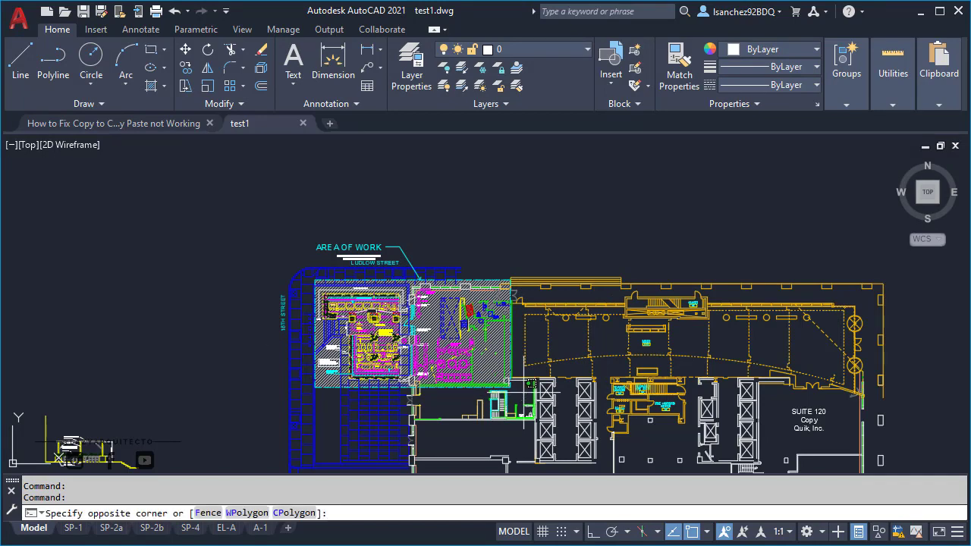
pyautogui.click(221, 218)
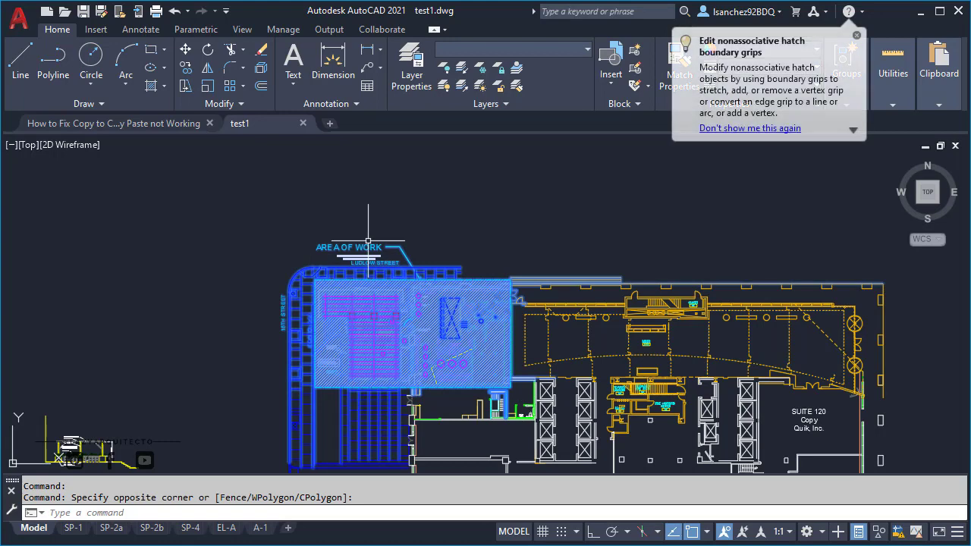
# Step: Copy the area of work without error and paste it above the original plan
pyautogui.hotkey('ctrl', 'c')
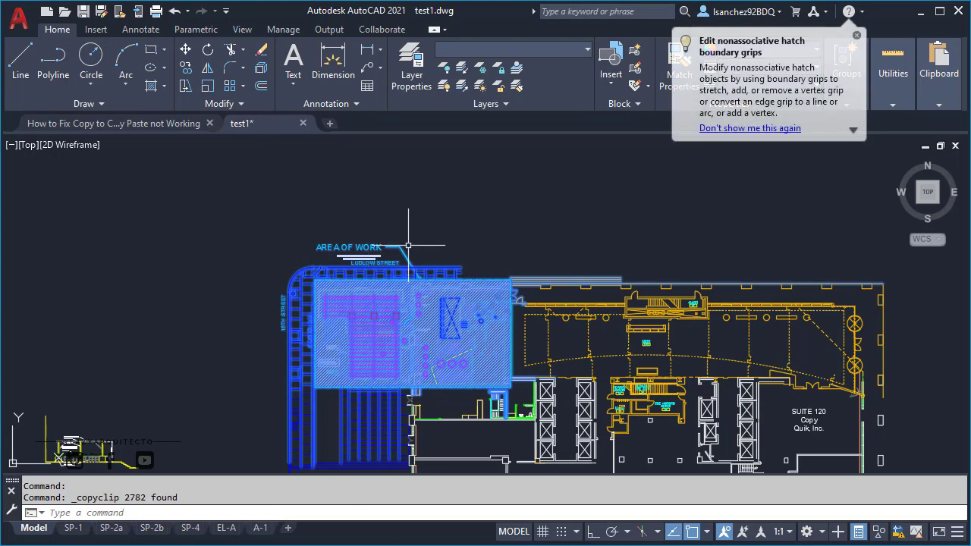
pyautogui.hotkey('ctrl', 'v')
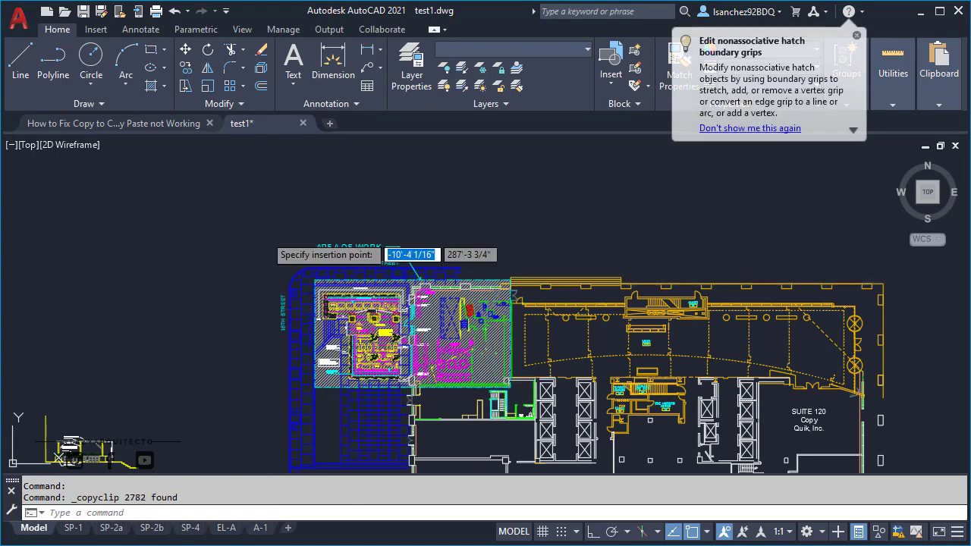
pyautogui.scroll(-3, 269, 295)
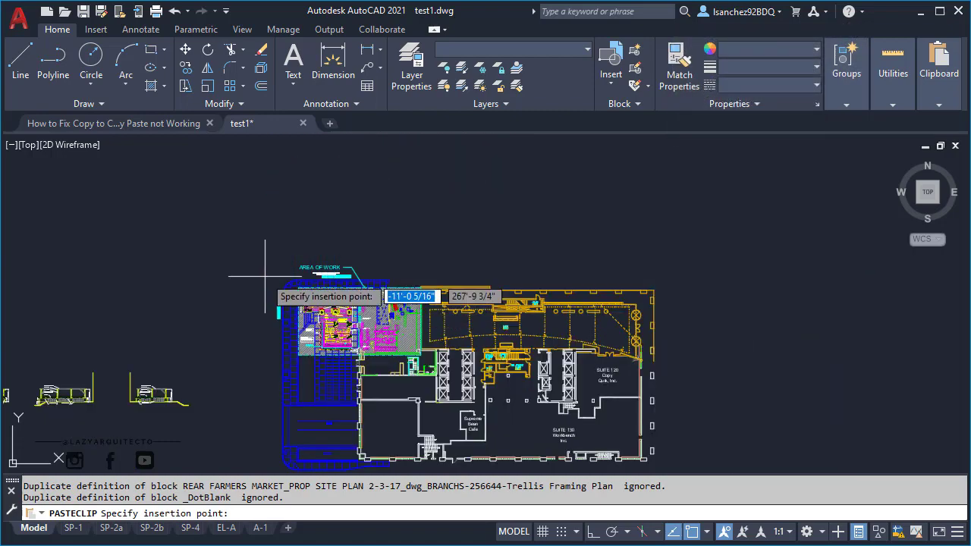
pyautogui.click(248, 280)
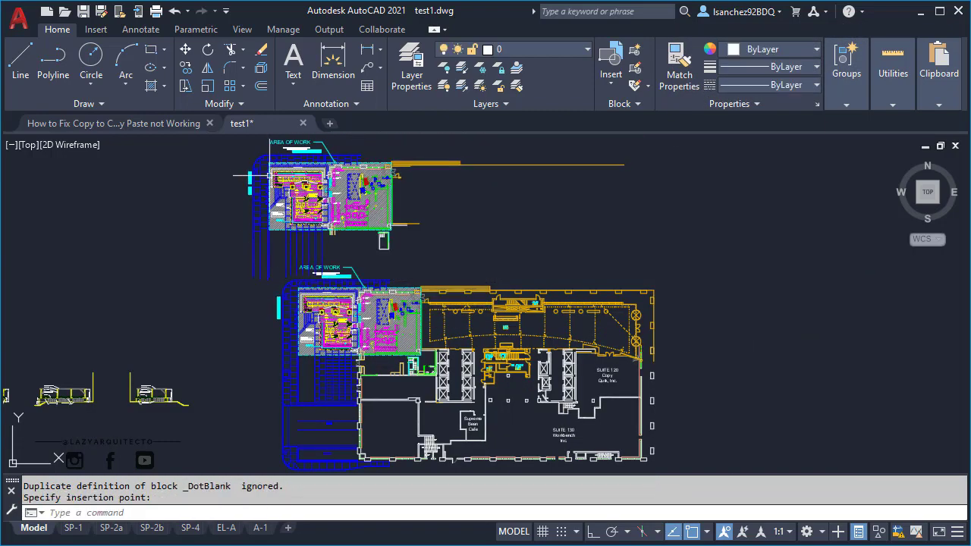
pyautogui.scroll(4, 269, 159)
pyautogui.scroll(2, 269, 157)
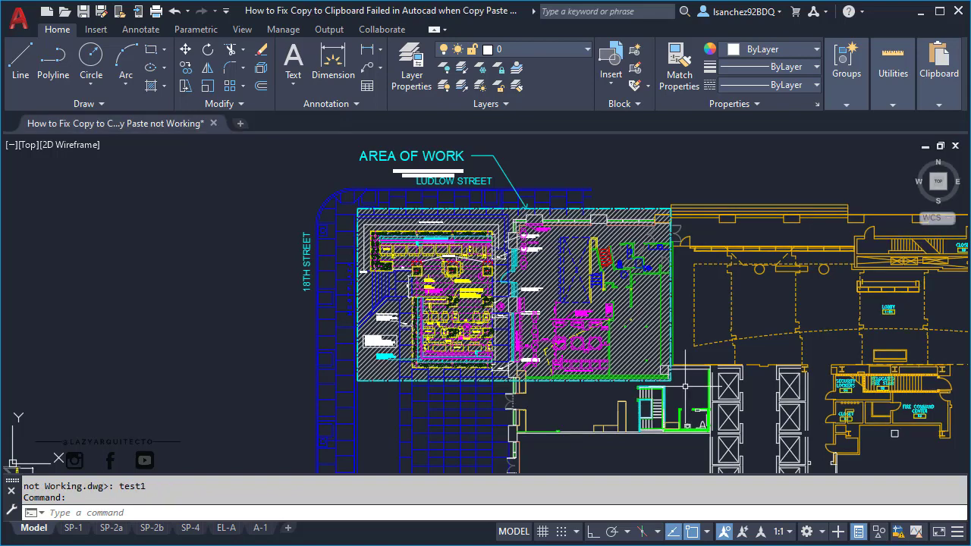
# Step: Retry copying the area of work in the original drawing, dismiss 'Copy to clipboard failed', and deselect
pyautogui.click(685, 387)
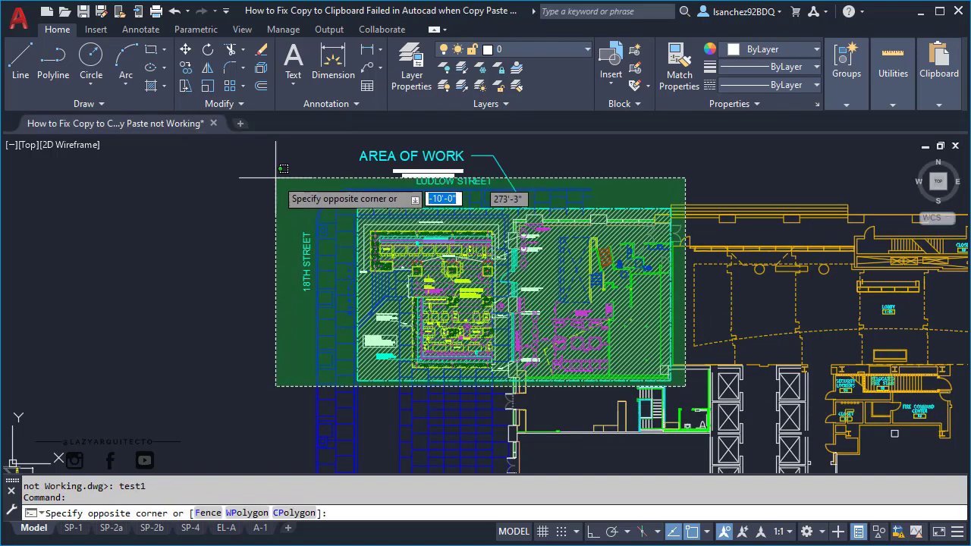
pyautogui.click(275, 178)
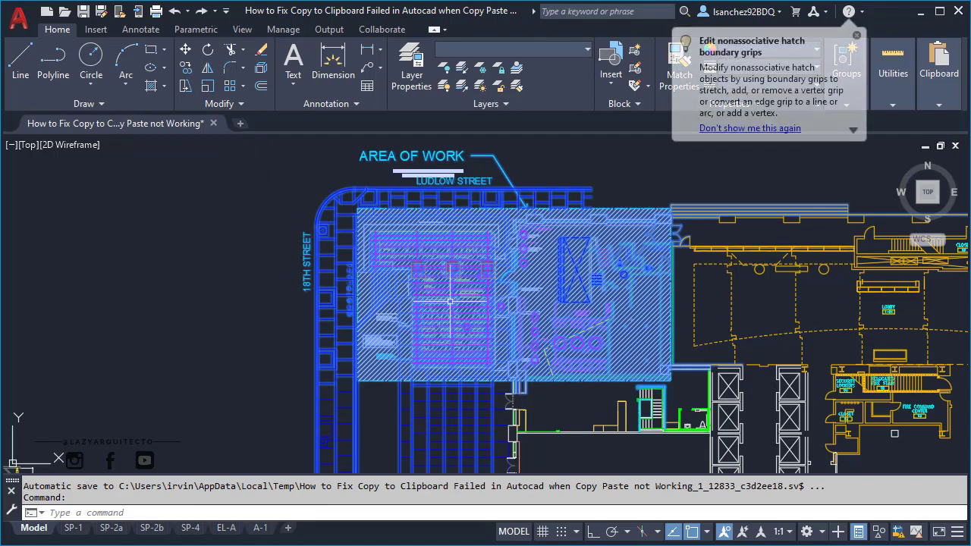
pyautogui.hotkey('ctrl', 'c')
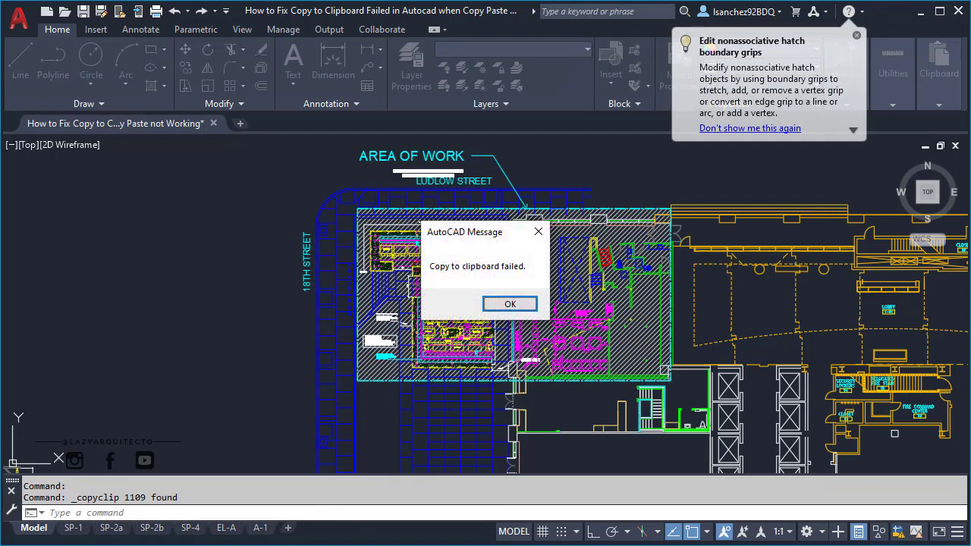
pyautogui.click(531, 308)
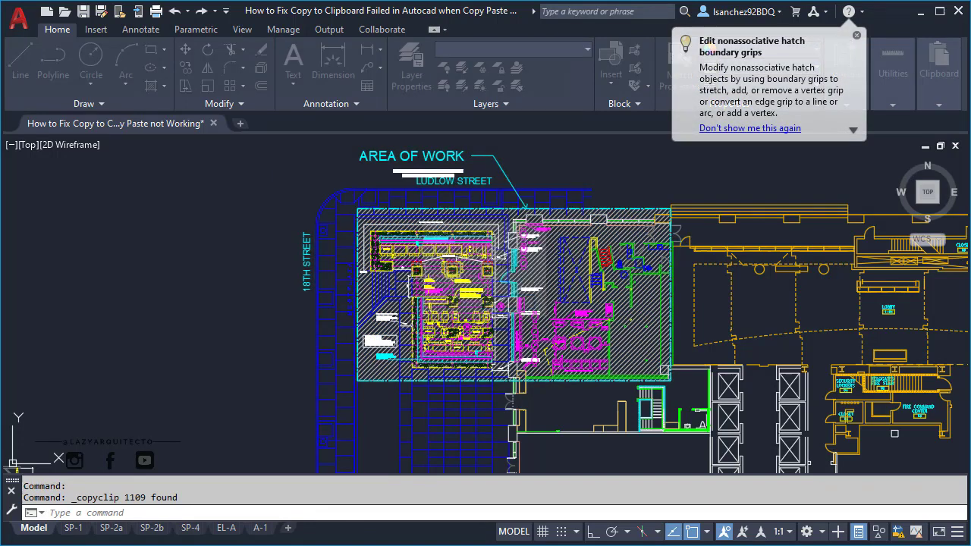
pyautogui.press('Escape')
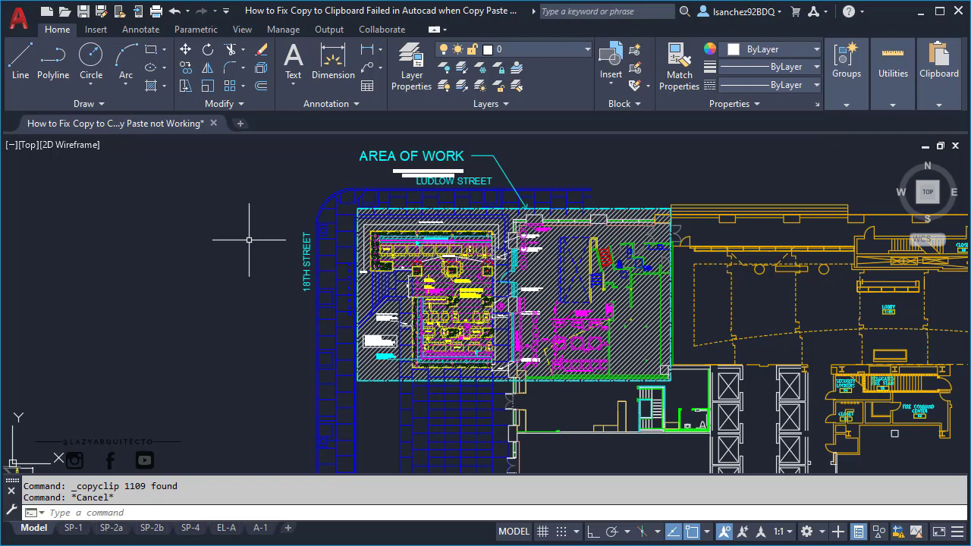
# Step: Run DGNEXPORT, name the file solution2.dgn, and save it with the default Standard export settings
pyautogui.press('Escape')
pyautogui.write('DGN')
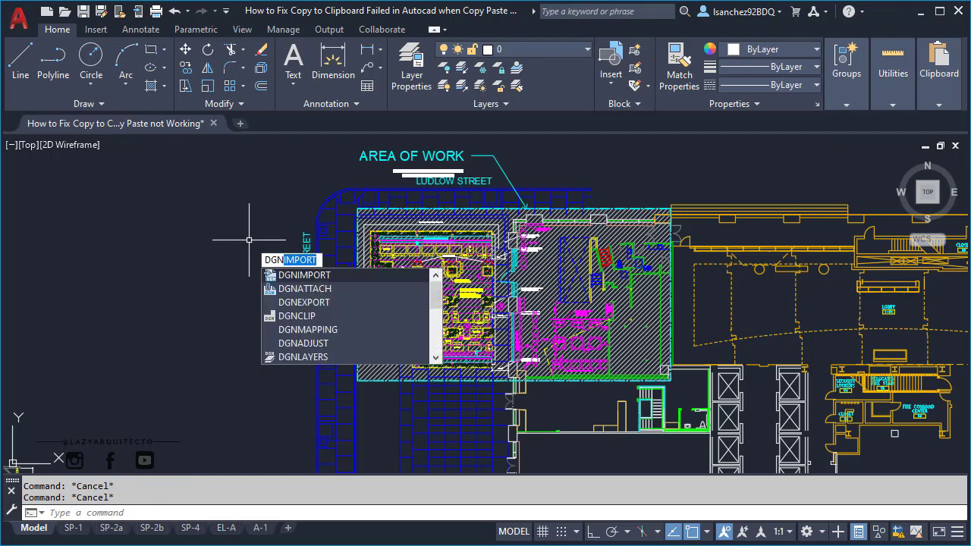
pyautogui.write('EX')
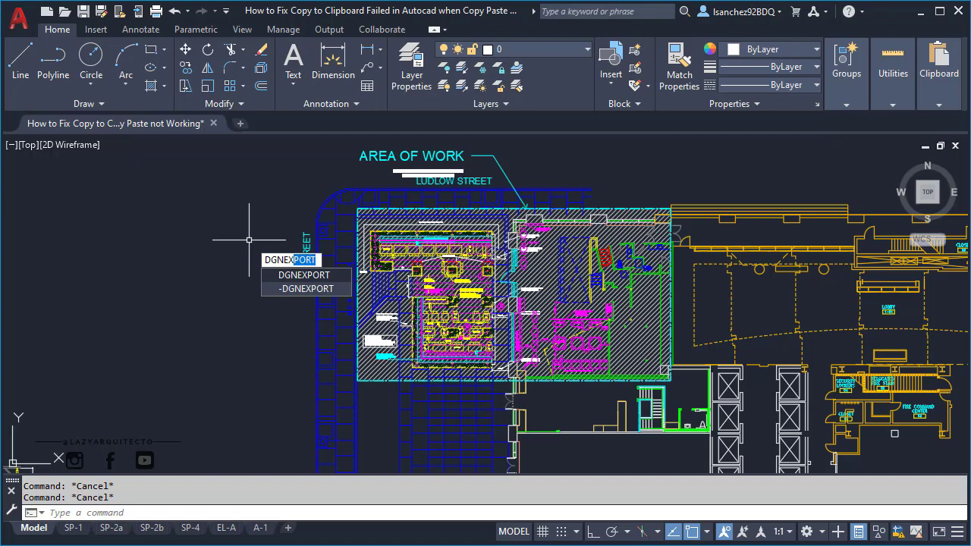
pyautogui.press('Return')
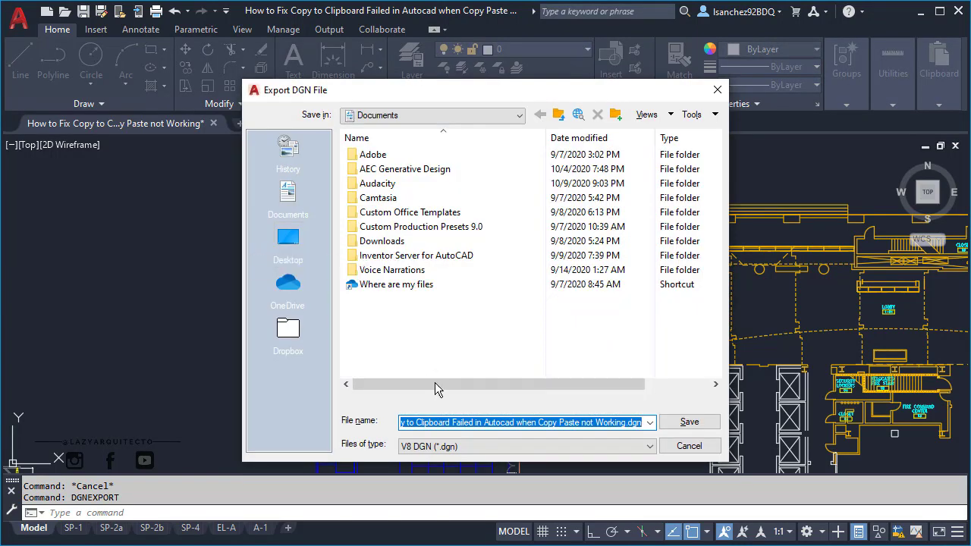
pyautogui.click(634, 423)
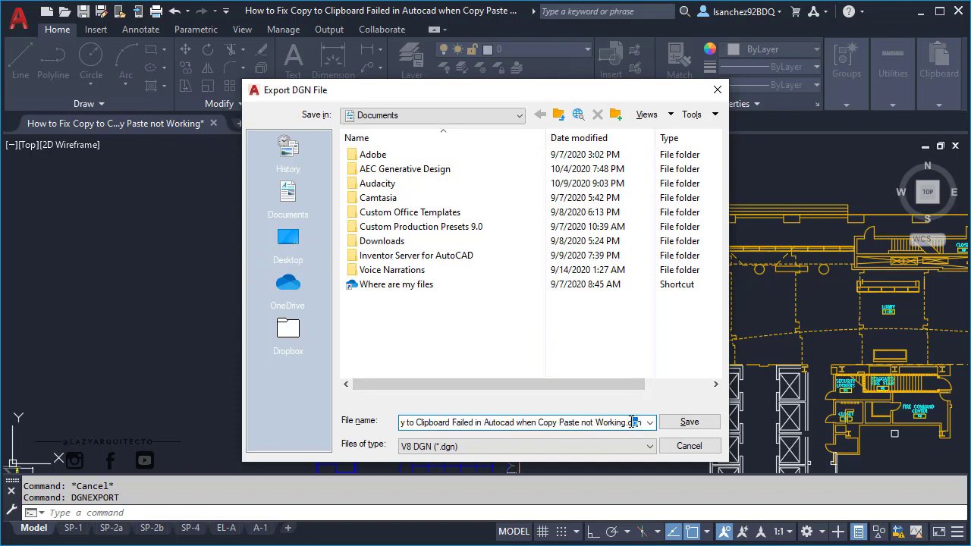
pyautogui.moveTo(627, 423); pyautogui.dragTo(401, 425)
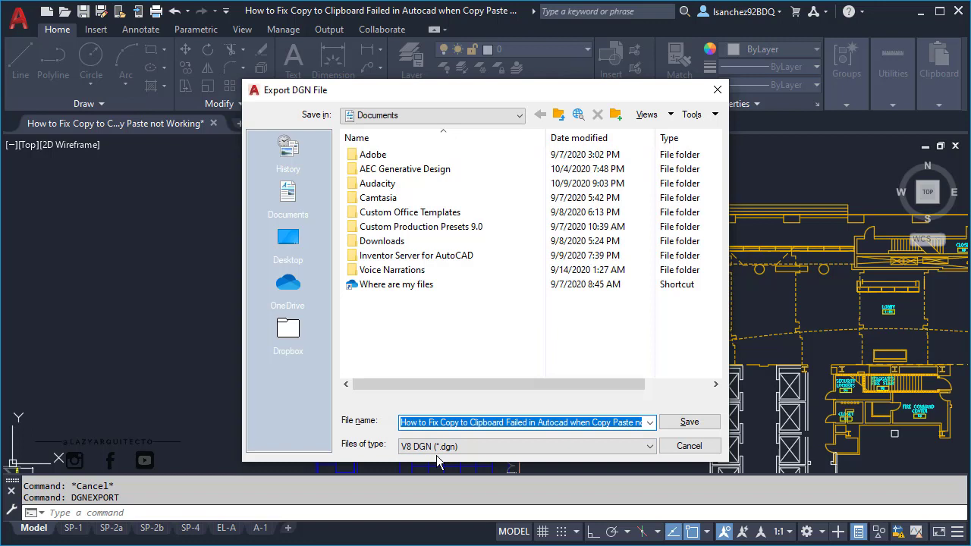
pyautogui.write('.dgn')
pyautogui.press('Home')
pyautogui.write('test')
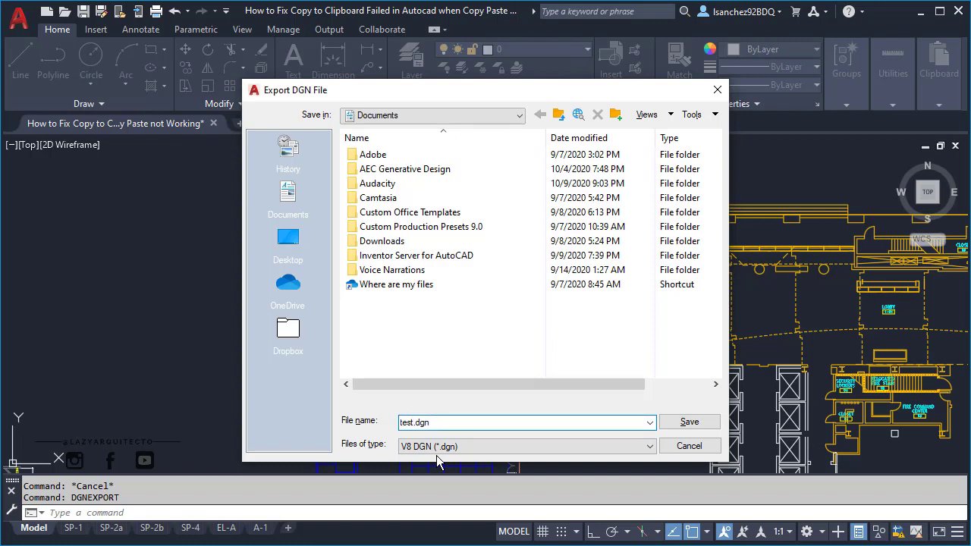
pyautogui.press('BackSpace')
pyautogui.press('BackSpace')
pyautogui.press('BackSpace')
pyautogui.press('BackSpace')
pyautogui.write('solut')
pyautogui.write('ion2')
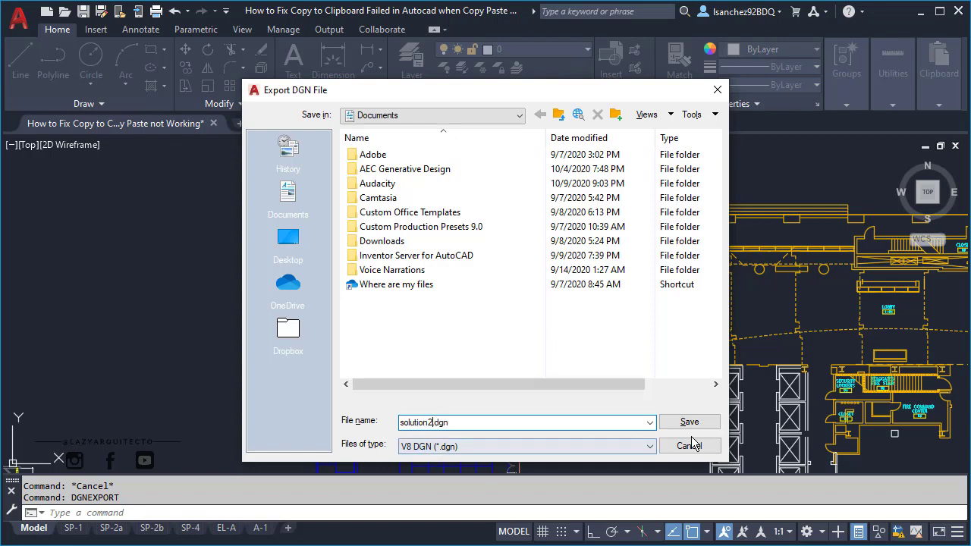
pyautogui.click(690, 424)
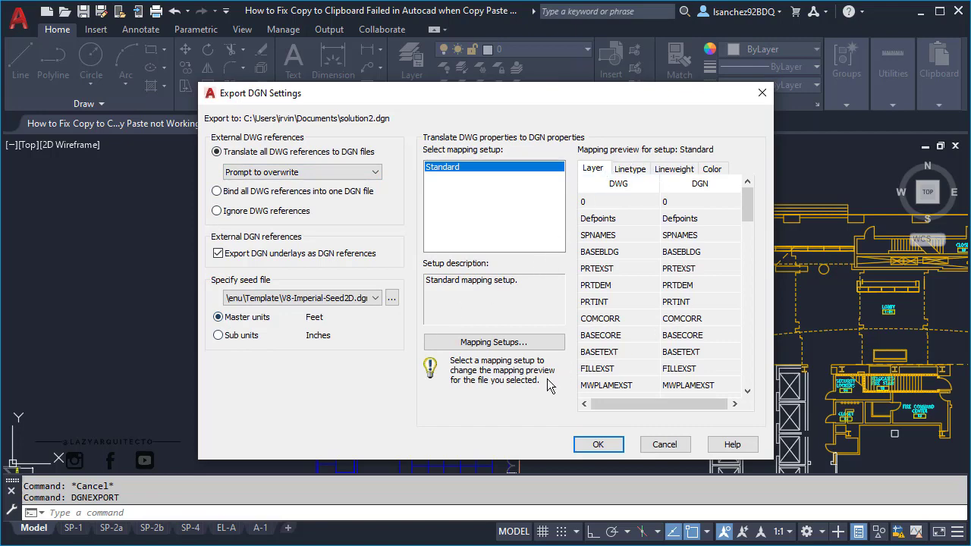
pyautogui.click(596, 445)
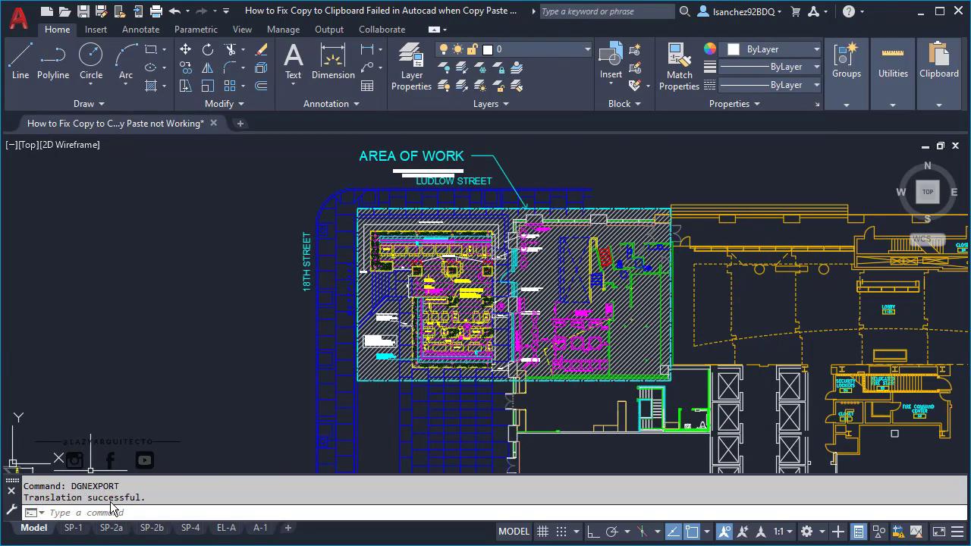
# Step: Import solution2.dgn with DGNIMPORT and the default import settings, creating Drawing3
pyautogui.press('Escape')
pyautogui.press('Escape')
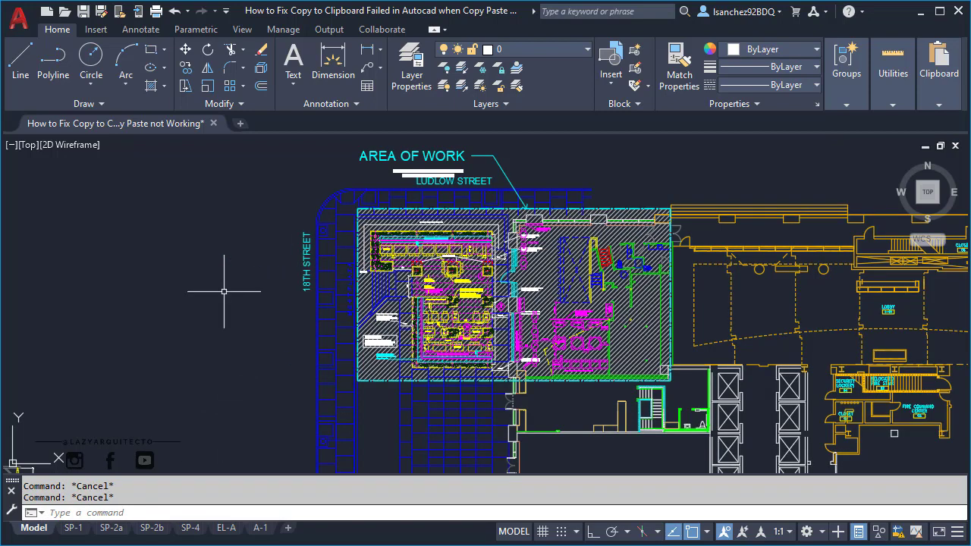
pyautogui.write('d')
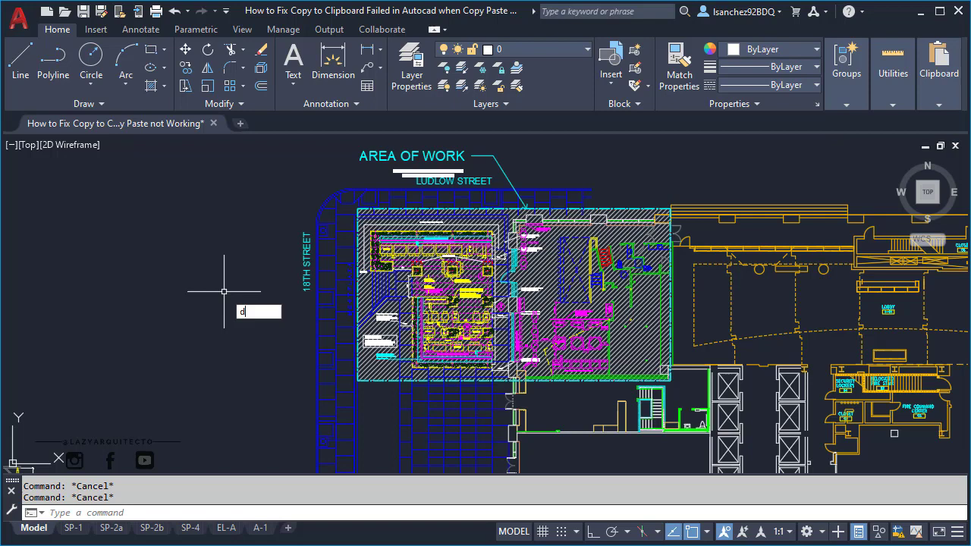
pyautogui.write('gnim')
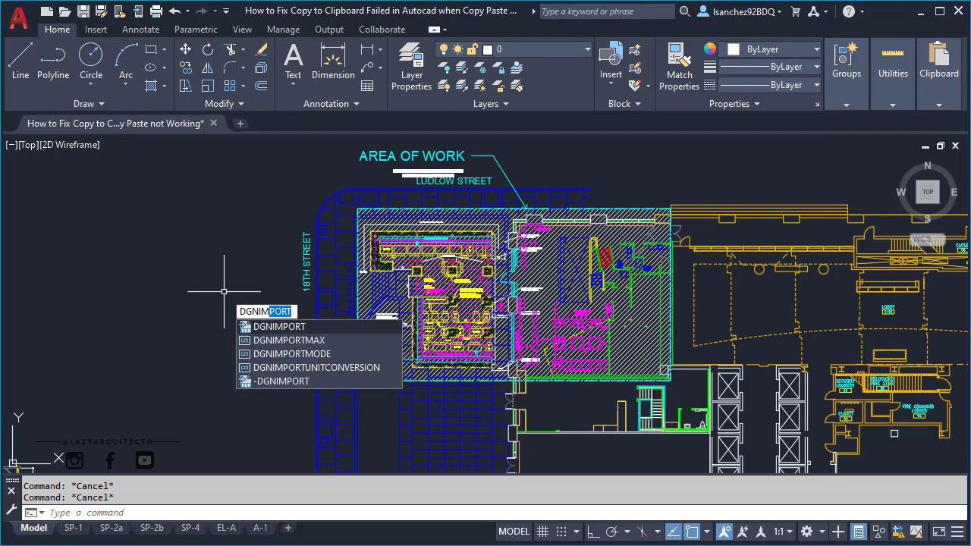
pyautogui.press('Return')
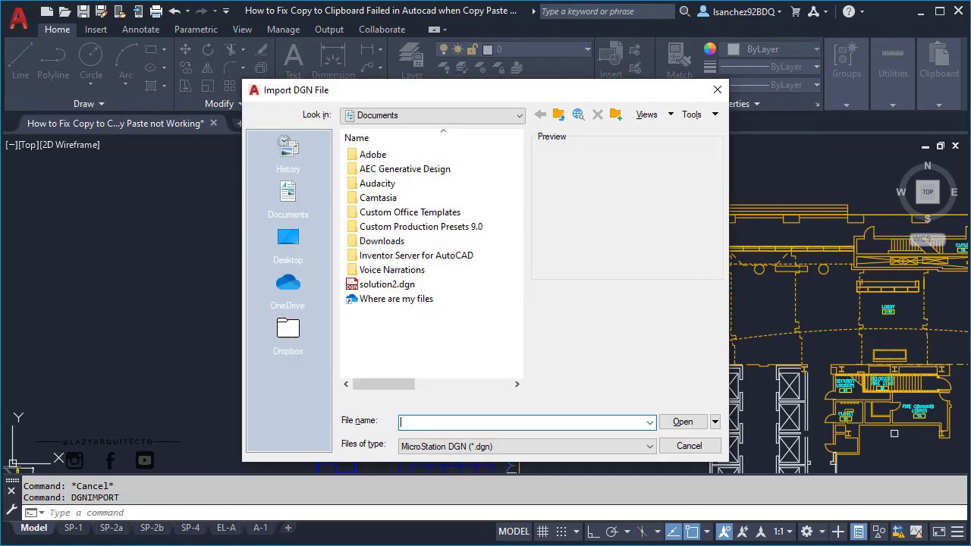
pyautogui.click(383, 284)
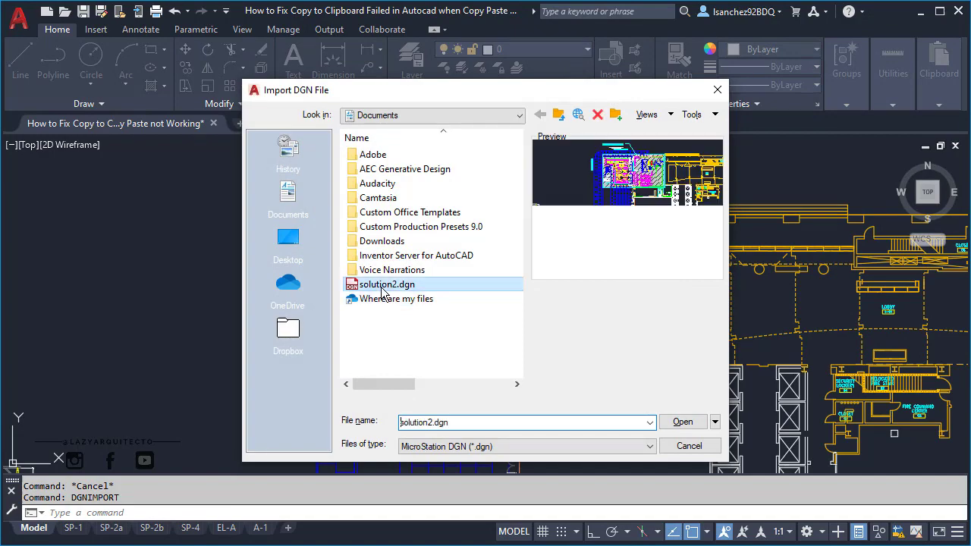
pyautogui.click(682, 423)
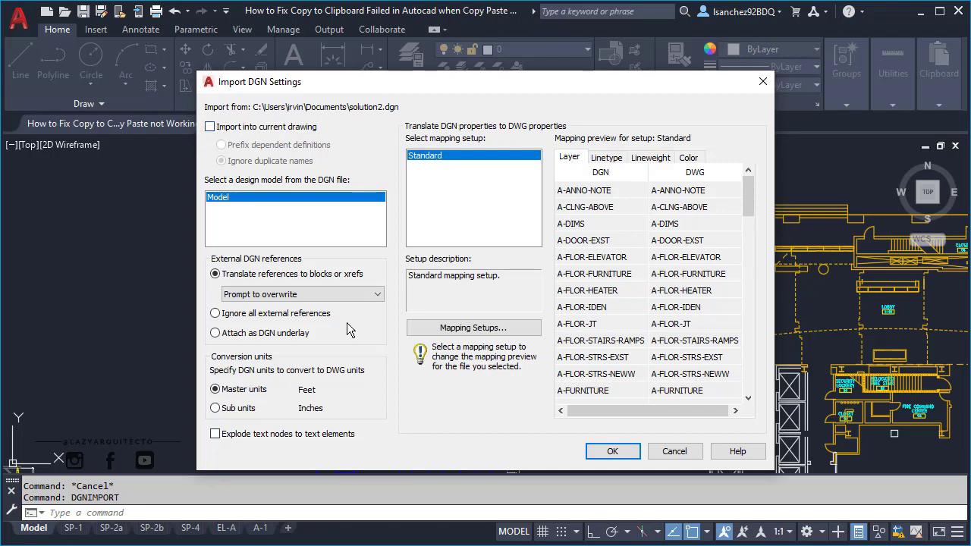
pyautogui.click(613, 452)
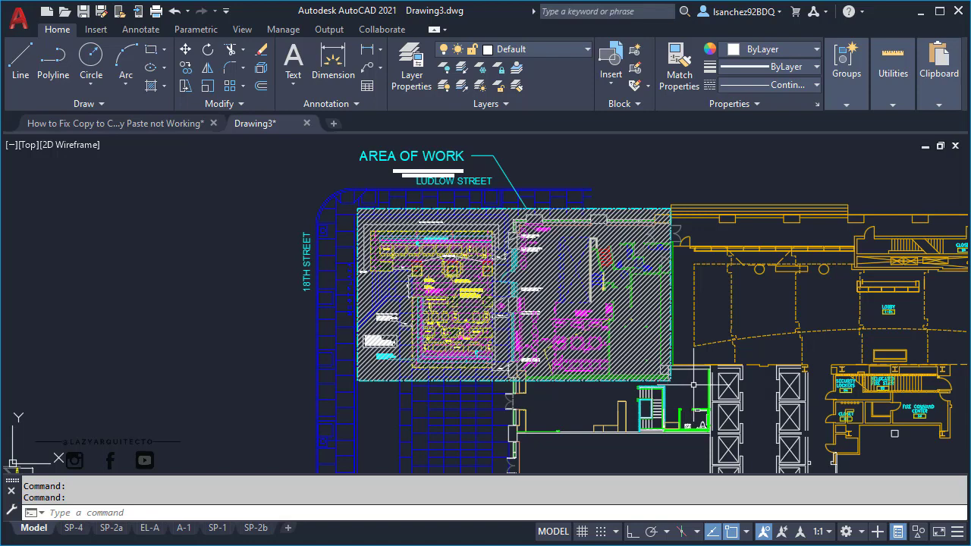
# Step: Window-select the plan in Drawing3, copy its 1107 objects without error, and paste a copy
pyautogui.click(693, 385)
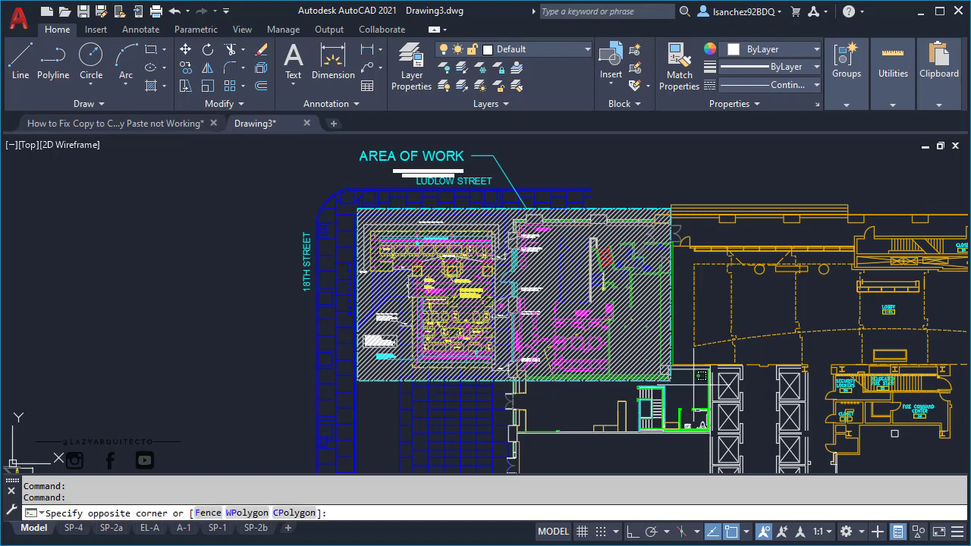
pyautogui.click(238, 138)
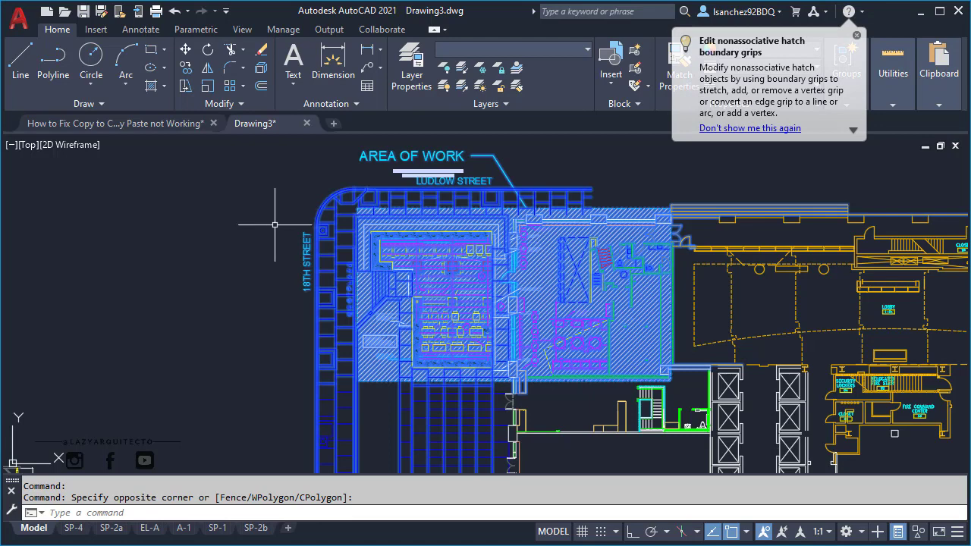
pyautogui.hotkey('ctrl', 'c')
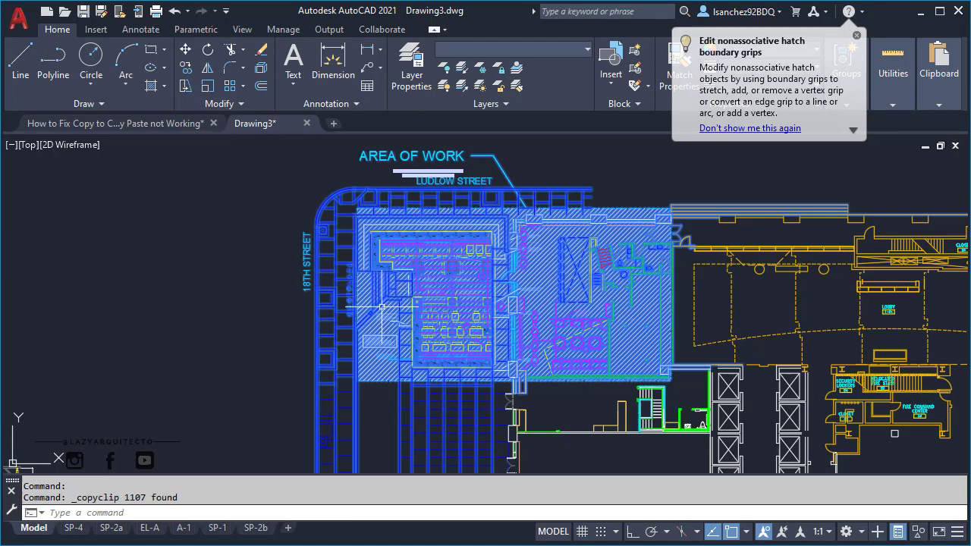
pyautogui.scroll(-2, 372, 355)
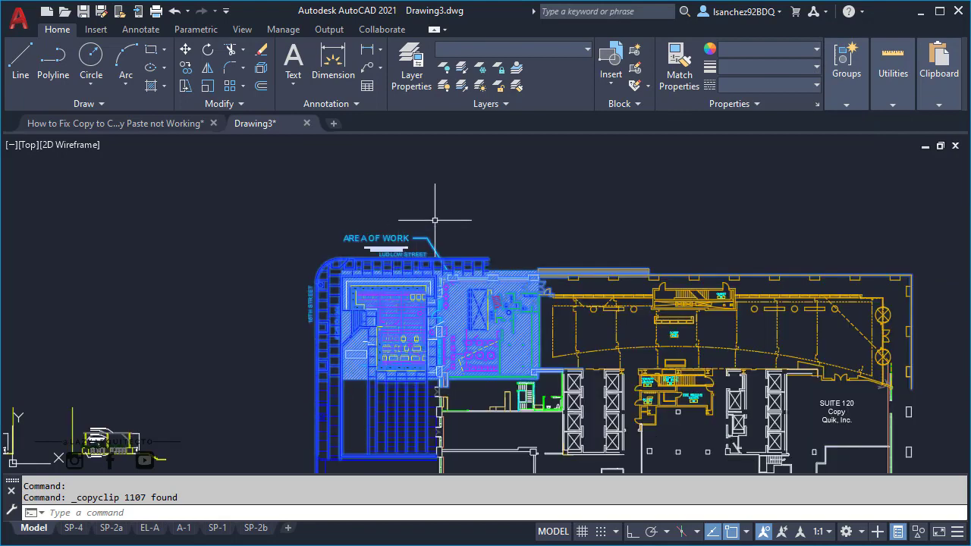
pyautogui.hotkey('ctrl', 'v')
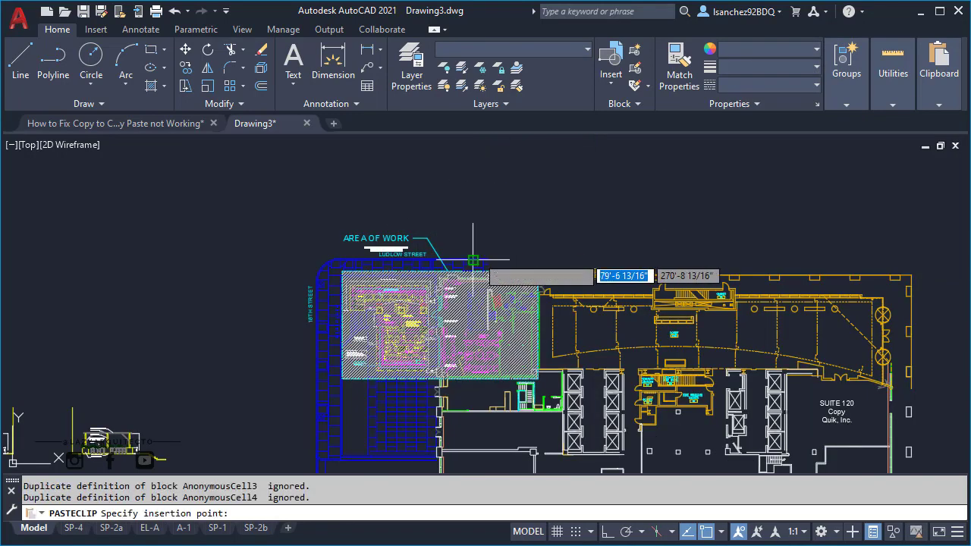
pyautogui.scroll(-5, 467, 265)
pyautogui.scroll(2, 494, 225)
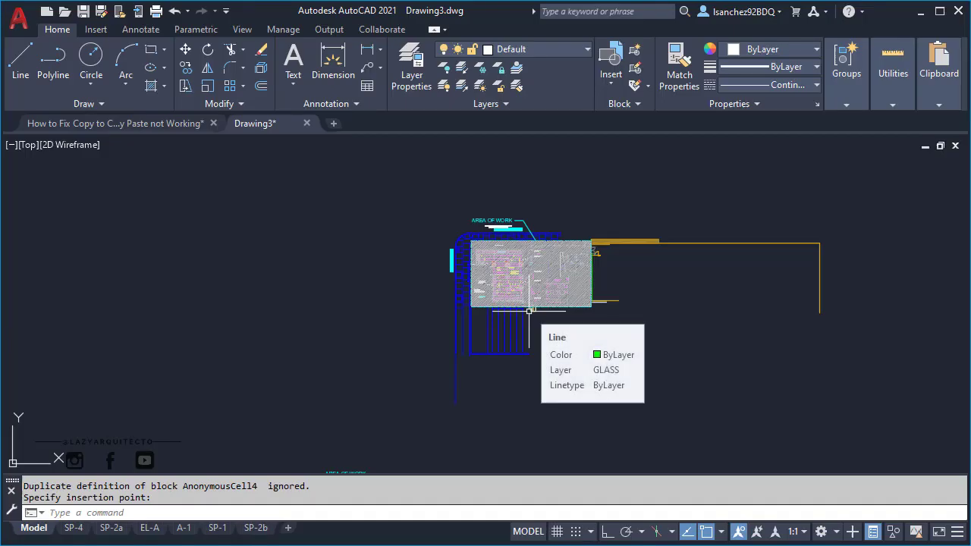
# Step: Close Drawing3 without saving, then retry copying the original plan, which fails again
pyautogui.click(307, 124)
pyautogui.click(491, 316)
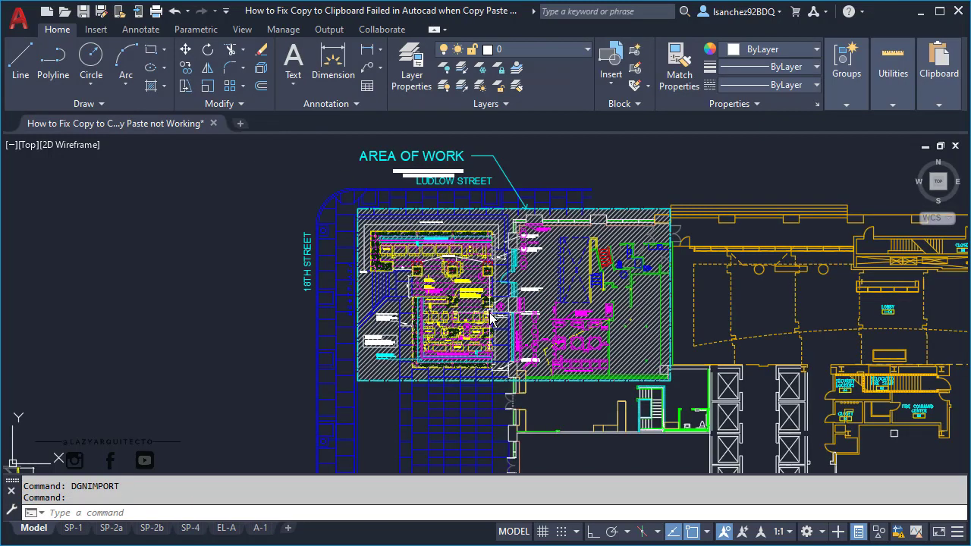
pyautogui.click(683, 386)
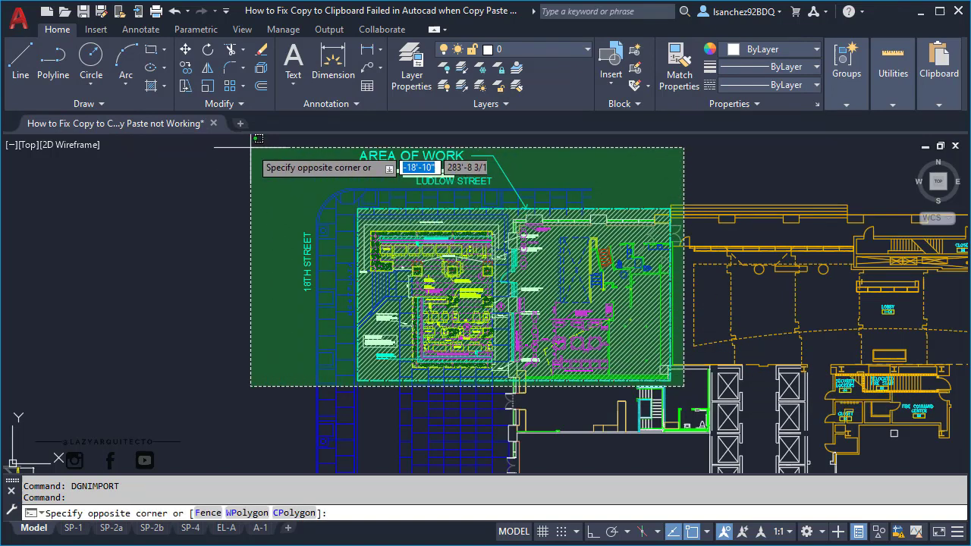
pyautogui.click(337, 205)
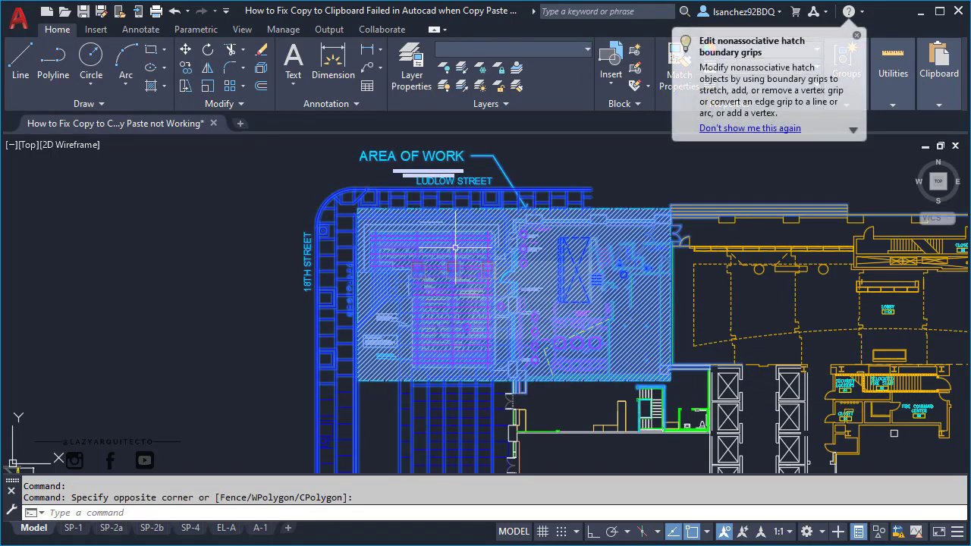
pyautogui.hotkey('ctrl', 'c')
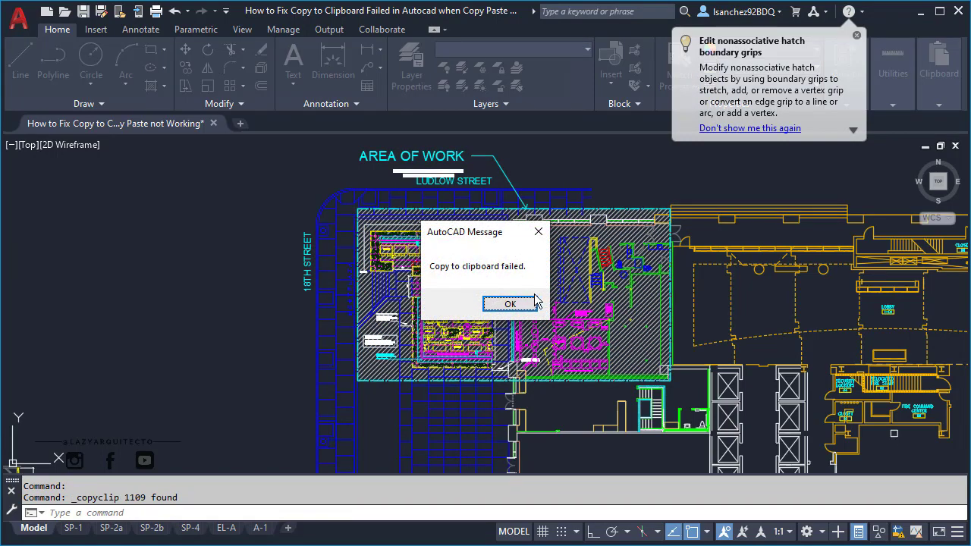
pyautogui.click(510, 304)
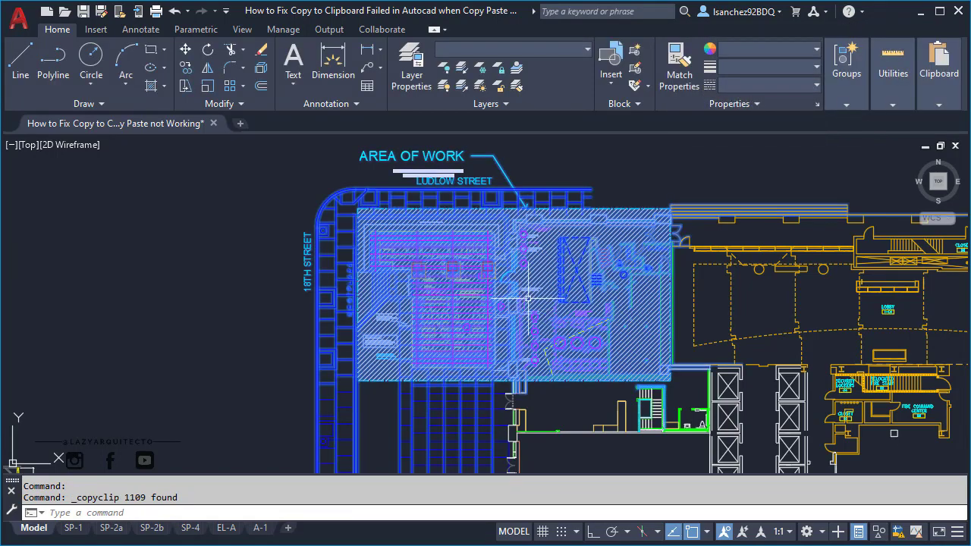
pyautogui.press('Escape')
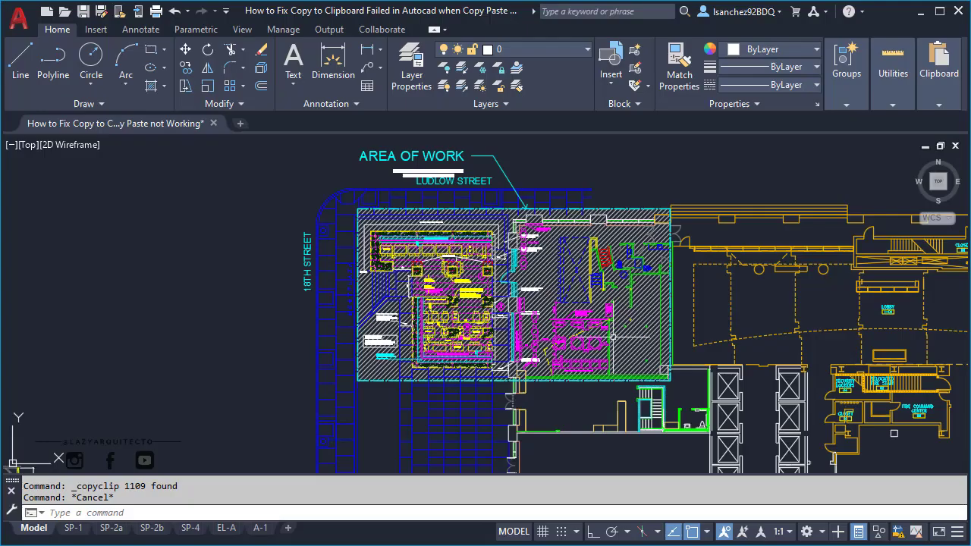
# Step: Window-select the area-of-work objects and explode them with the X command
pyautogui.click(672, 375)
pyautogui.press('Escape')
pyautogui.click(693, 385)
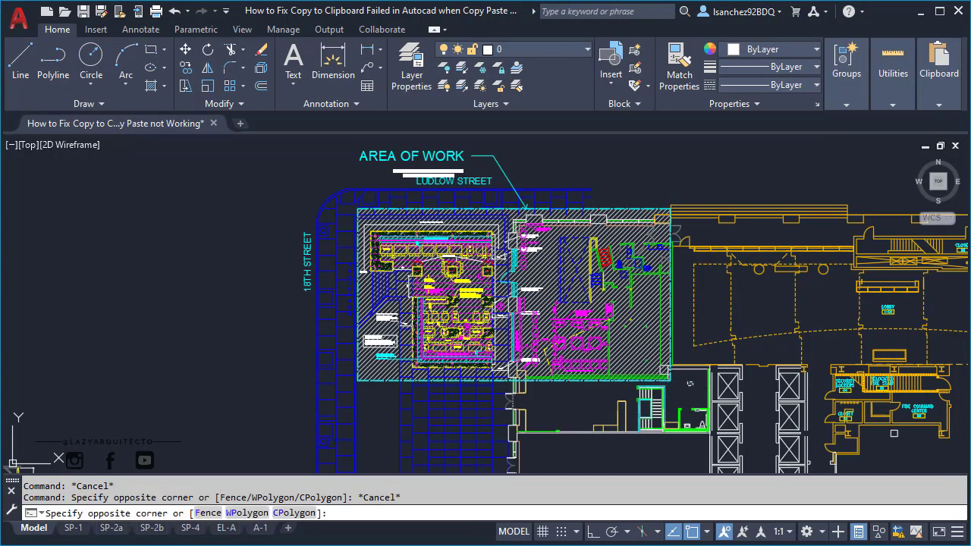
pyautogui.click(292, 164)
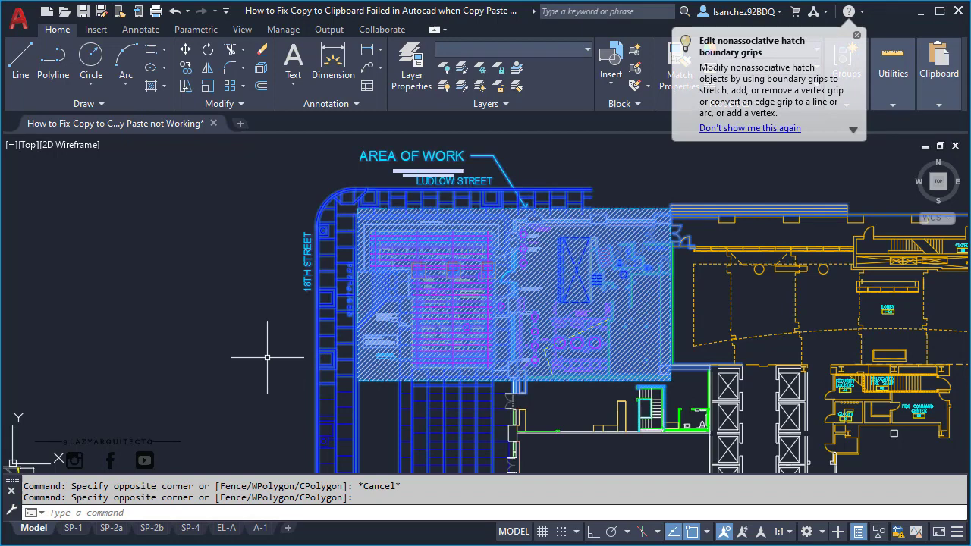
pyautogui.write('X')
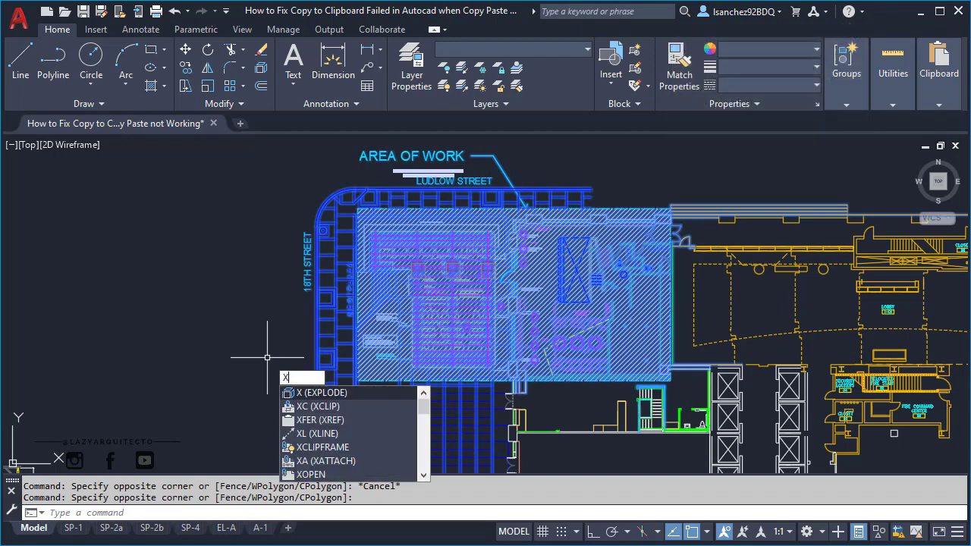
pyautogui.press('Return')
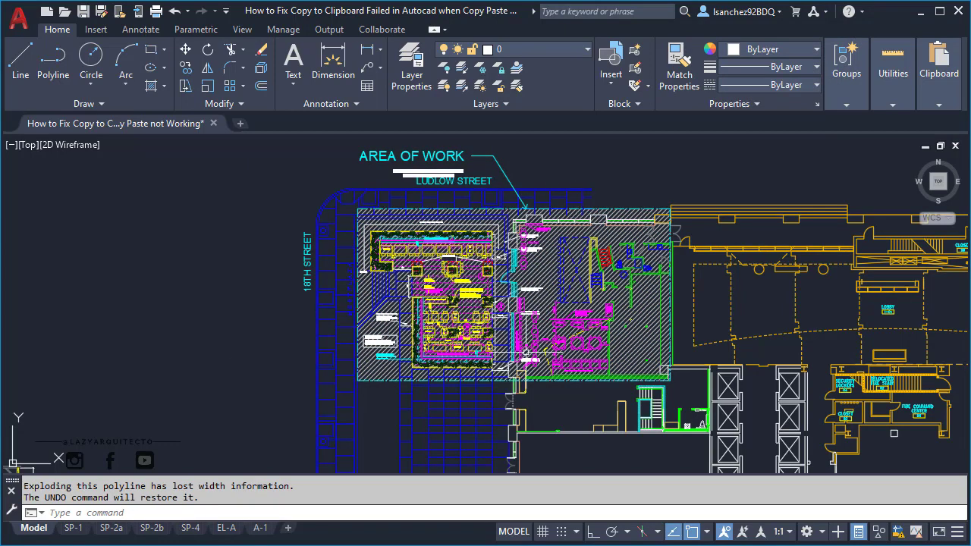
# Step: Copy the whole area-of-work plan (2714 objects) and paste a duplicate above-left of the original
pyautogui.click(683, 384)
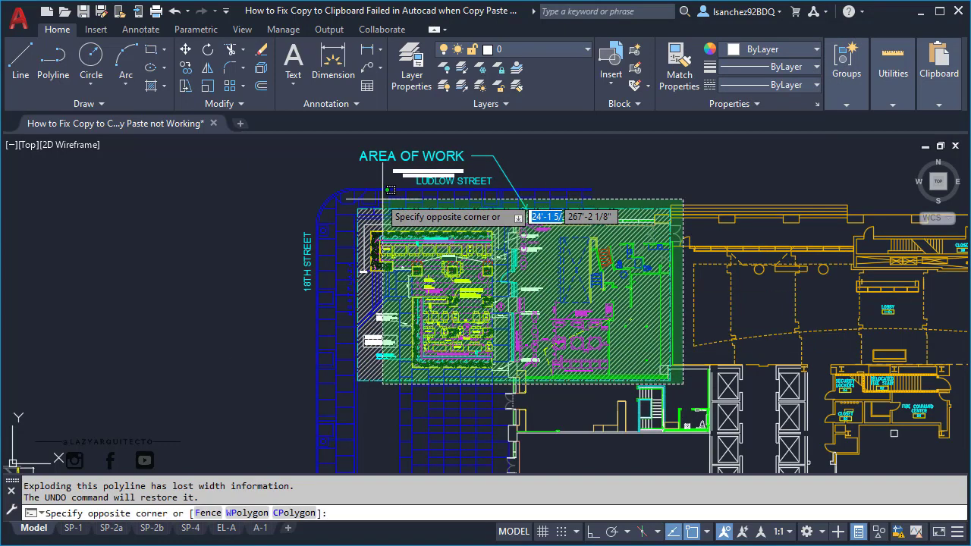
pyautogui.click(273, 152)
pyautogui.hotkey('ctrl', 'c')
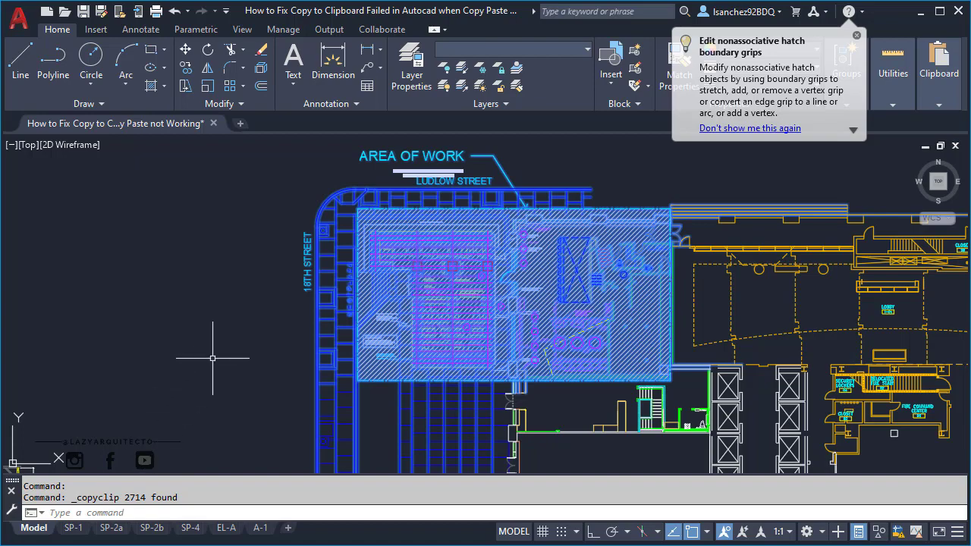
pyautogui.hotkey('ctrl', 'v')
pyautogui.scroll(-2, 250, 401)
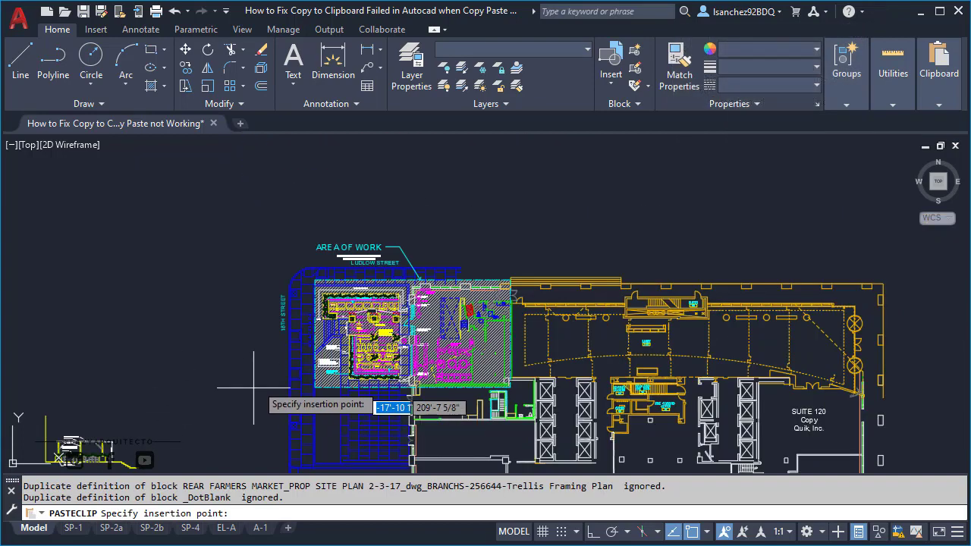
pyautogui.scroll(1, 241, 339)
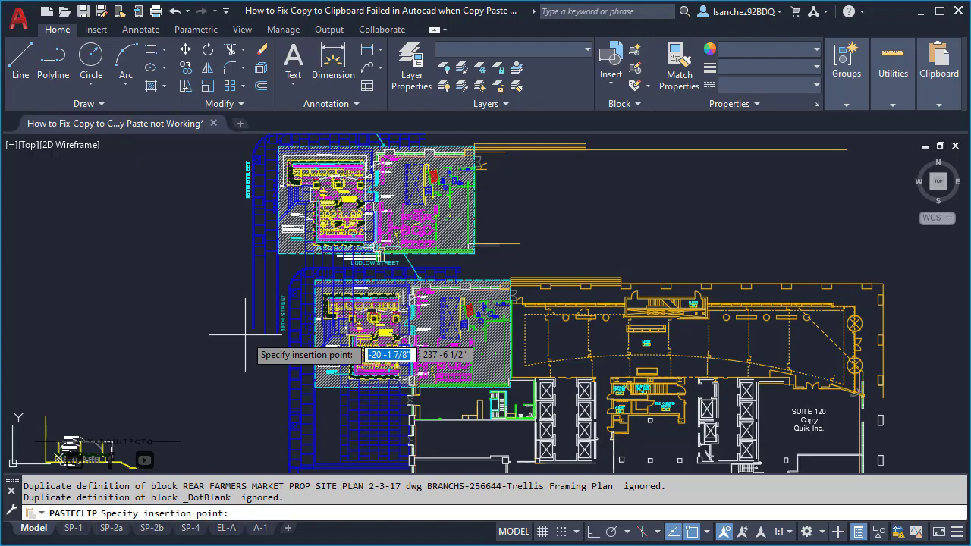
pyautogui.scroll(-2, 246, 334)
pyautogui.click(228, 304)
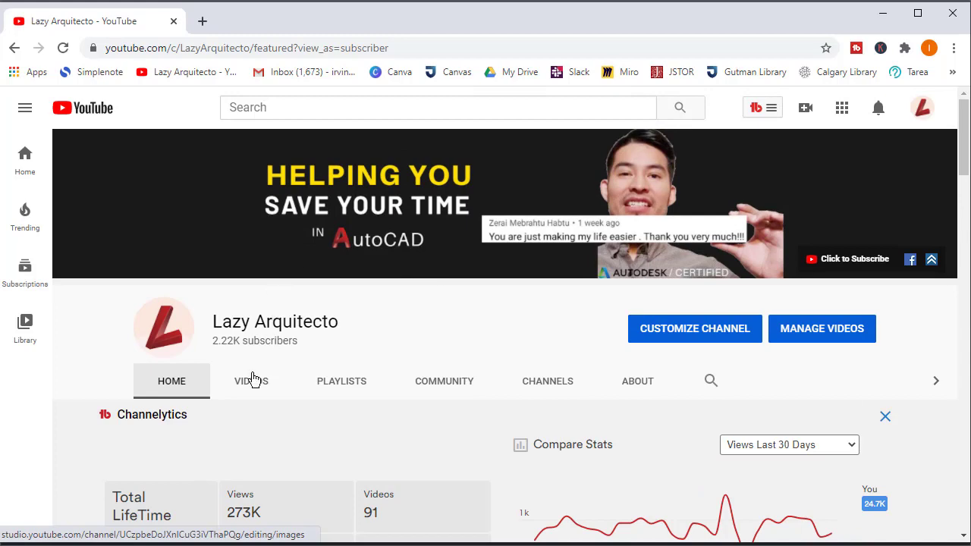
# Step: Open the How to Change Text Size in Autocad Globally video from VIDEOS and pause it
pyautogui.click(249, 381)
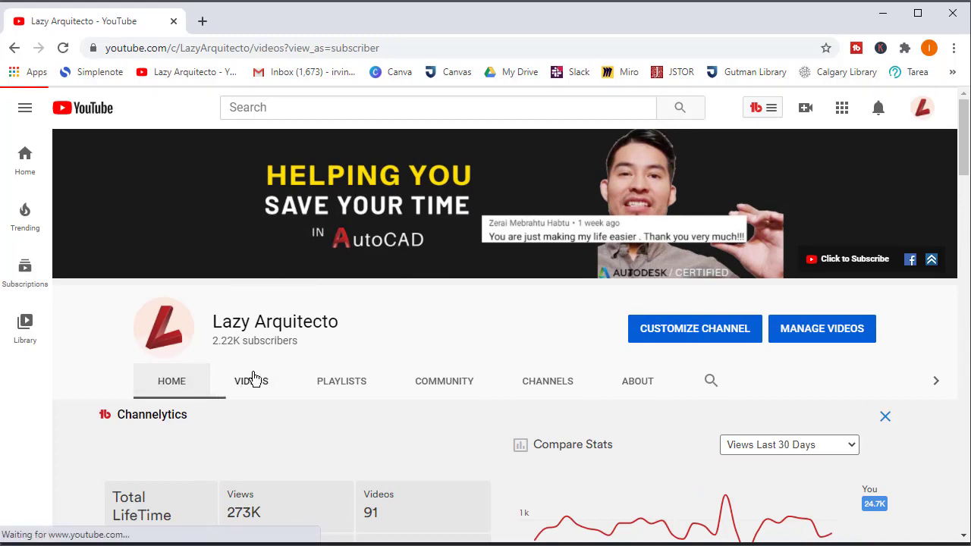
pyautogui.scroll(-2, 440, 315)
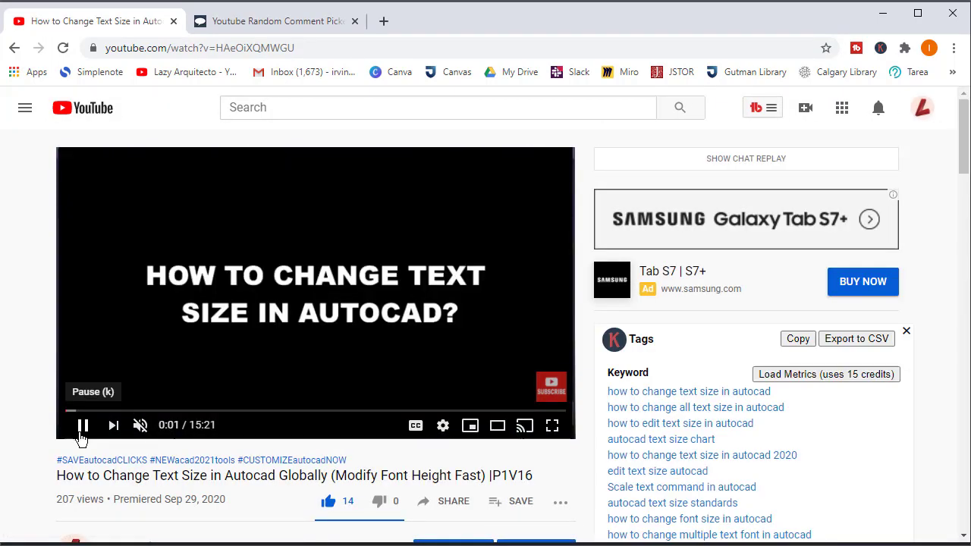
pyautogui.click(84, 426)
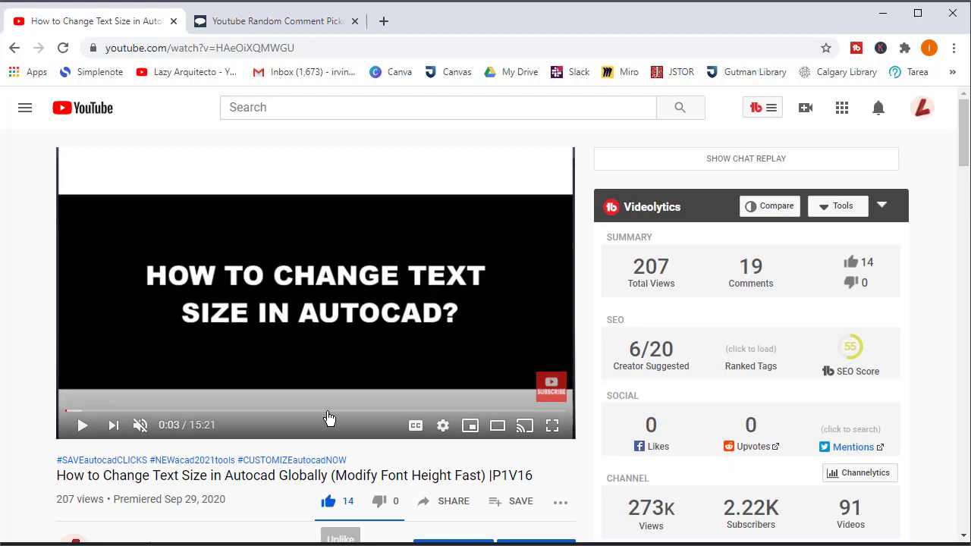
# Step: Copy the video's short share link and close the share dialog
pyautogui.scroll(-2, 236, 393)
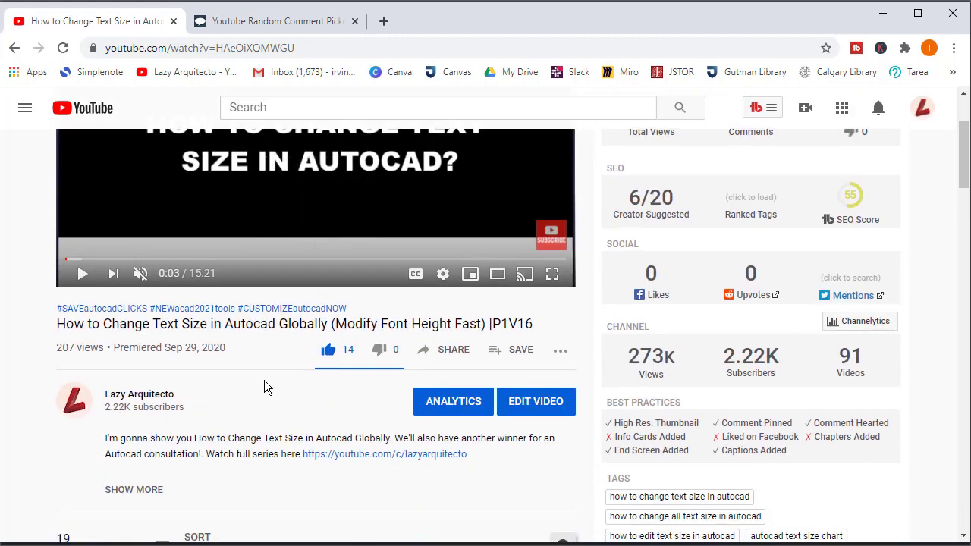
pyautogui.scroll(-1, 305, 379)
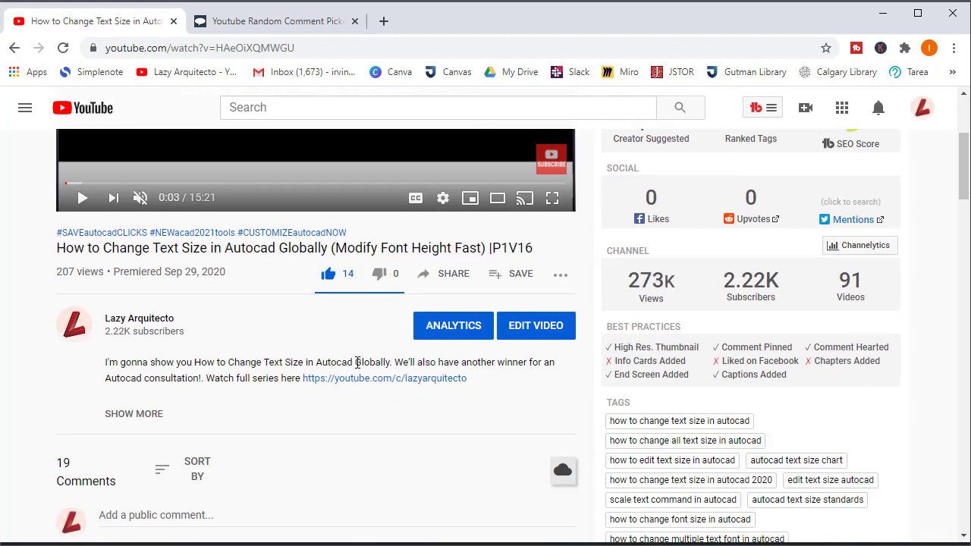
pyautogui.scroll(-8, 366, 360)
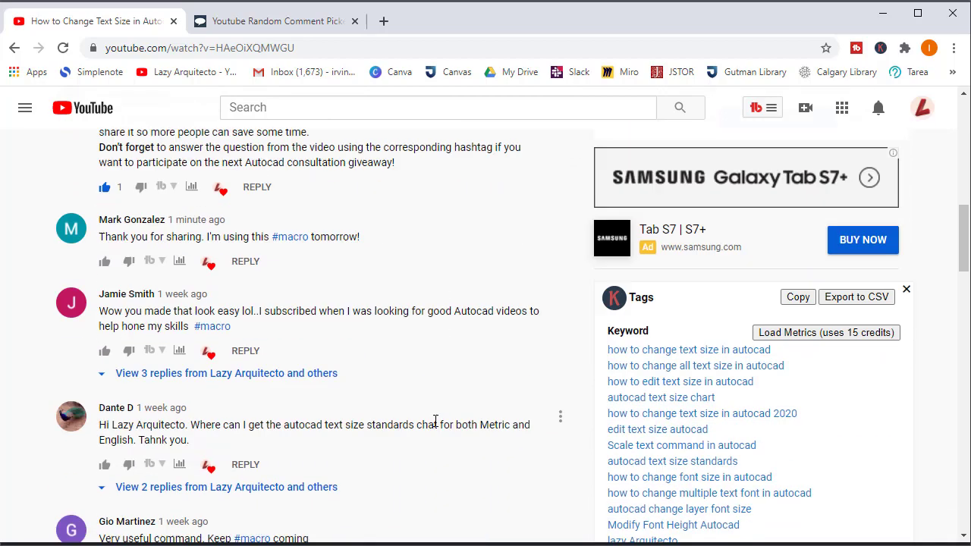
pyautogui.scroll(8, 444, 430)
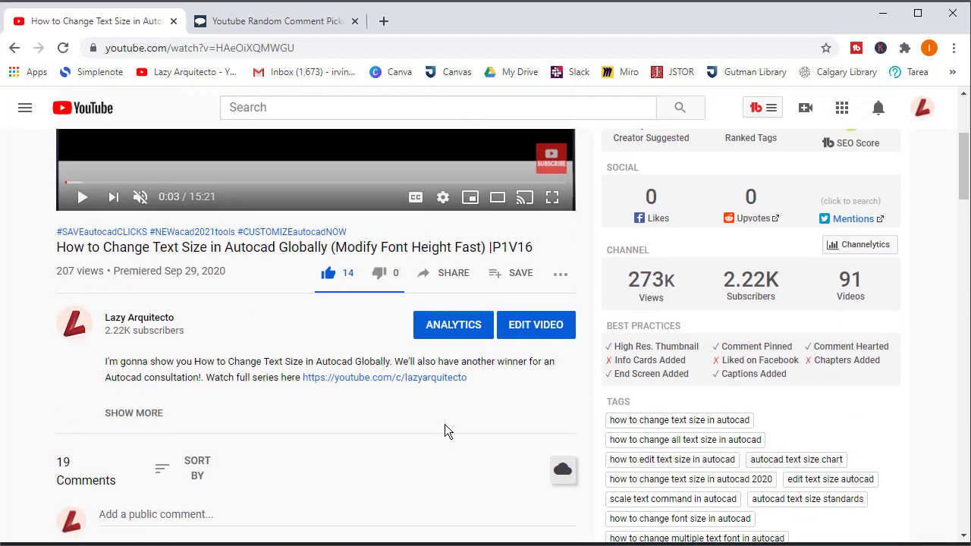
pyautogui.click(451, 281)
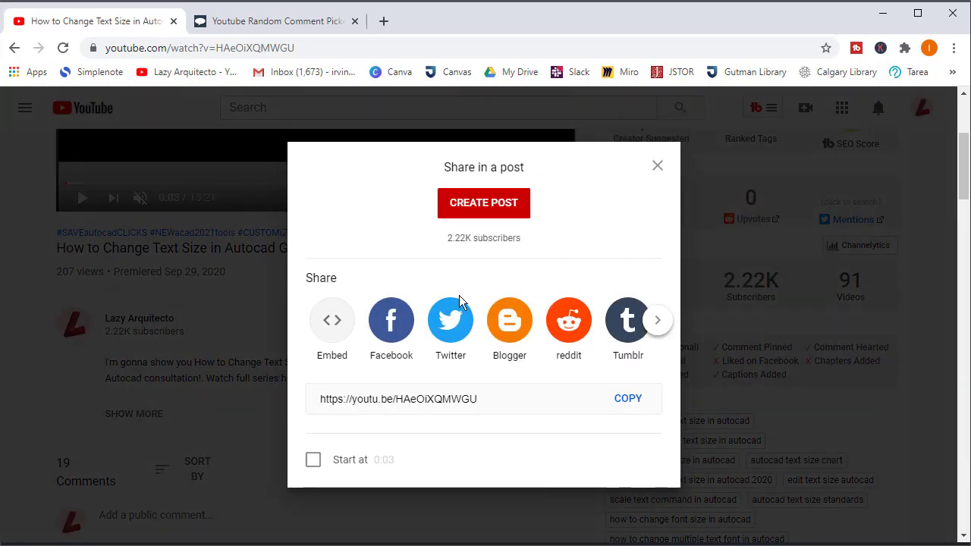
pyautogui.click(627, 400)
pyautogui.click(649, 169)
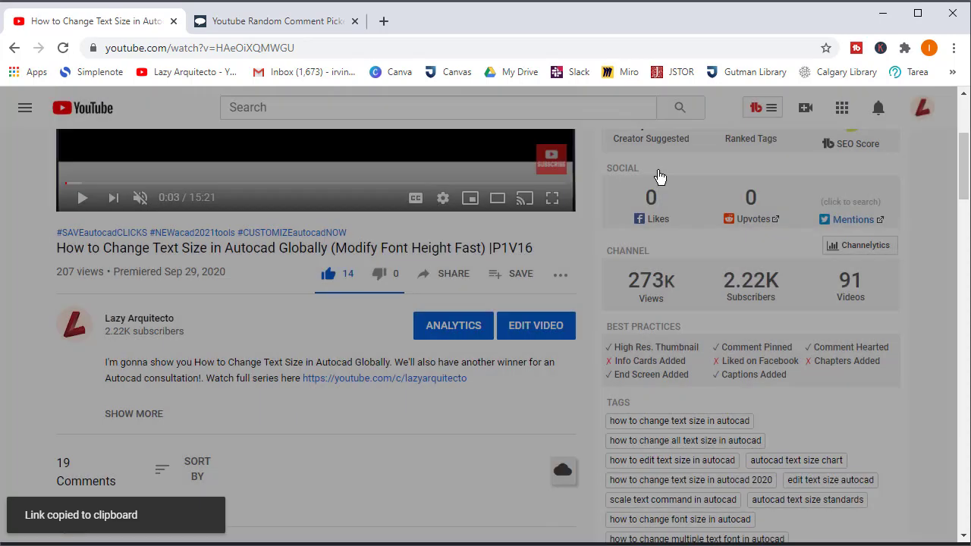
# Step: Paste the copied video link into Comment Picker's YouTube URL field
pyautogui.hotkey('ctrl', 'Tab')
pyautogui.click(685, 258)
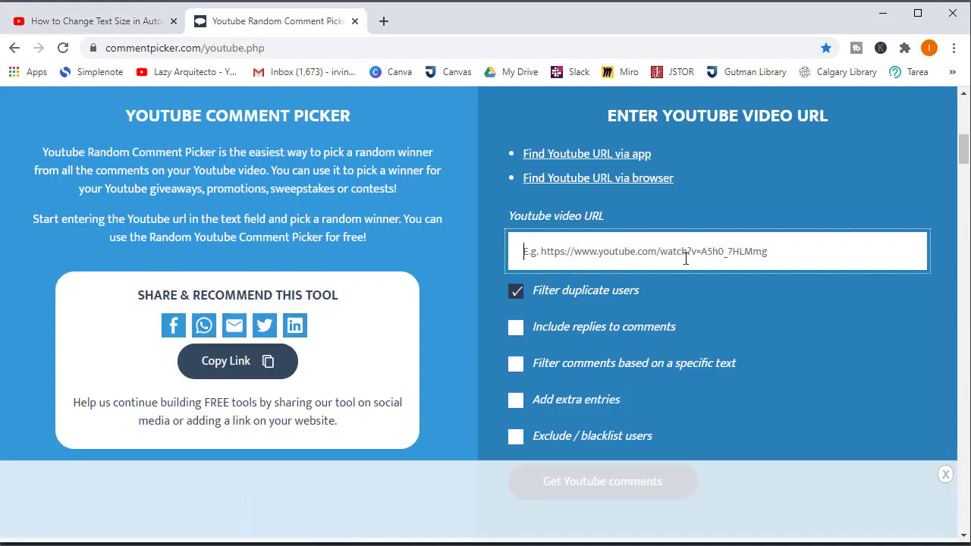
pyautogui.rightClick(654, 249)
pyautogui.click(659, 367)
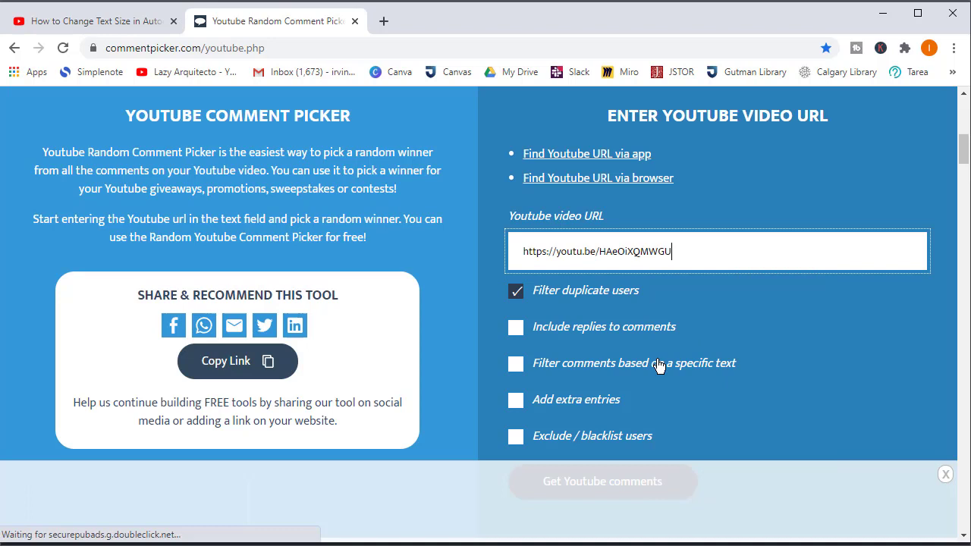
# Step: Filter comments by '#macro' and fetch them, yielding 3 unique commenters
pyautogui.click(514, 367)
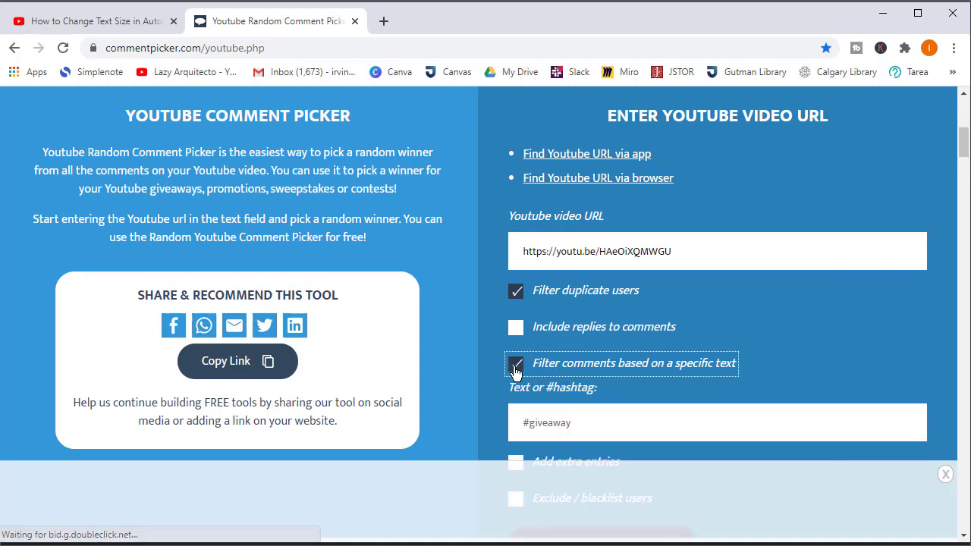
pyautogui.click(522, 421)
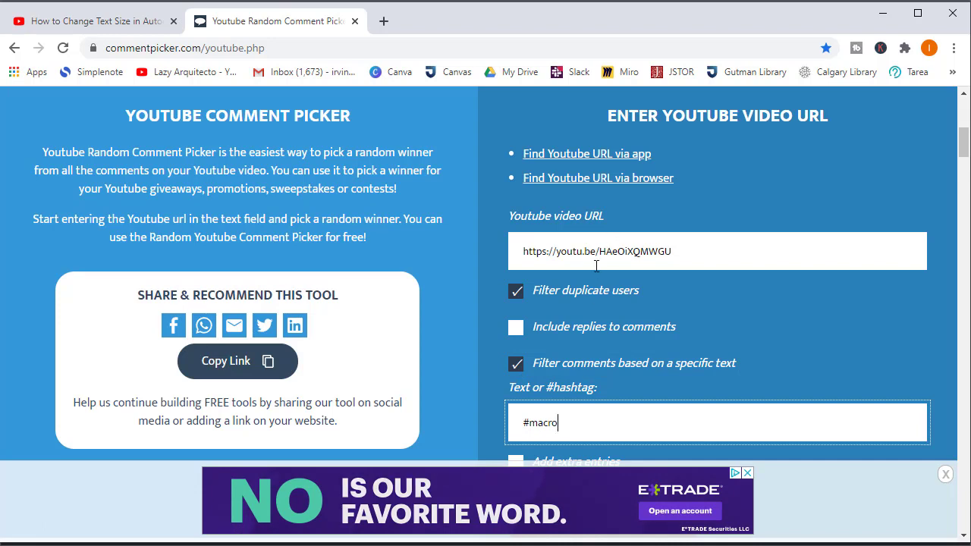
pyautogui.scroll(-3, 569, 286)
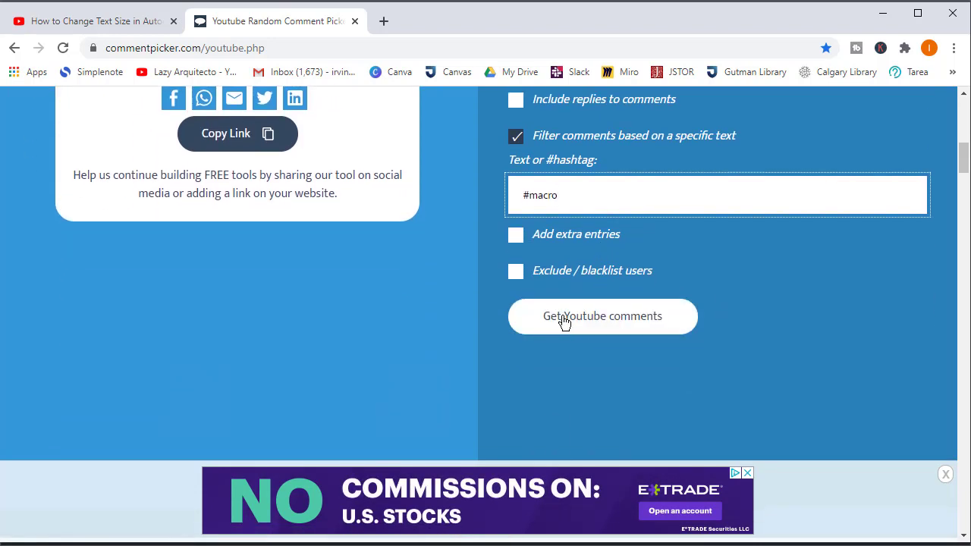
pyautogui.click(562, 320)
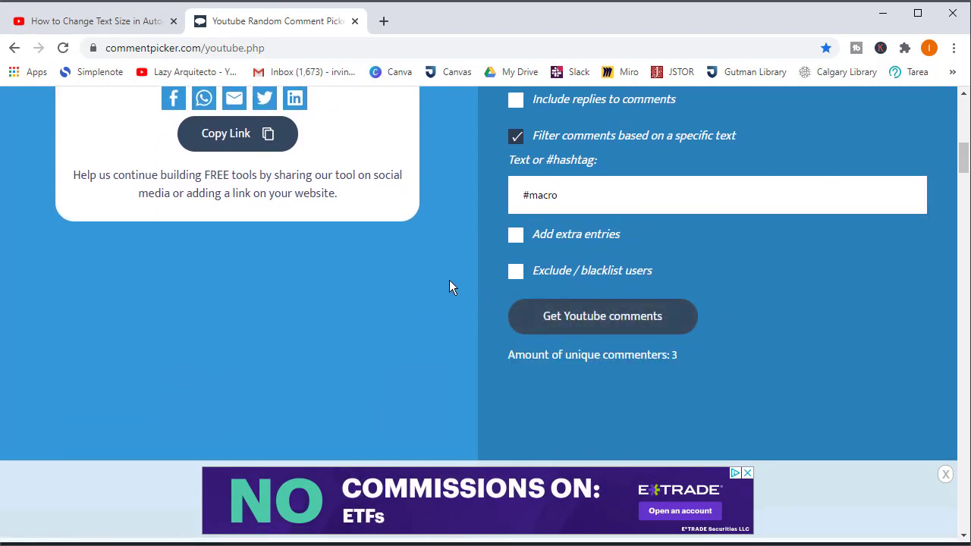
pyautogui.scroll(-2, 450, 285)
pyautogui.scroll(-1, 477, 301)
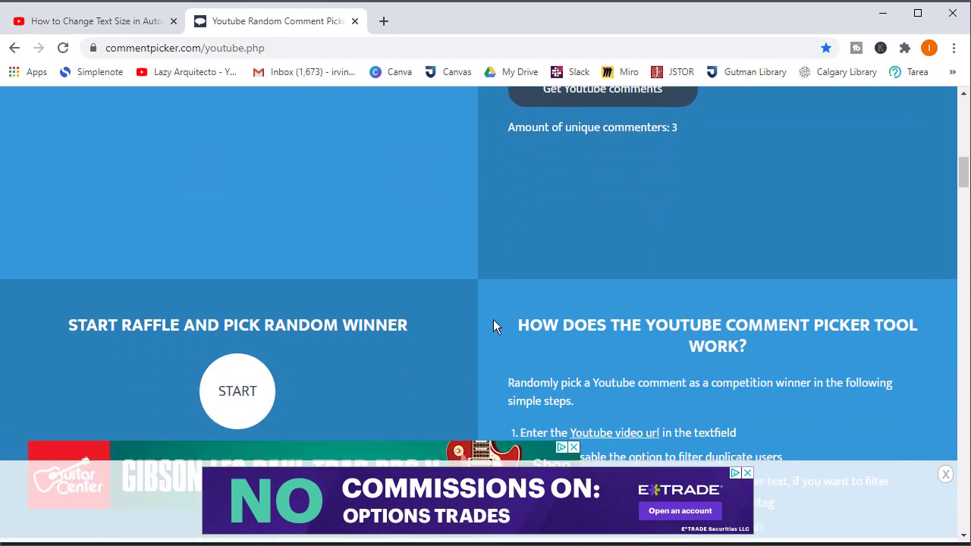
pyautogui.scroll(-1, 452, 335)
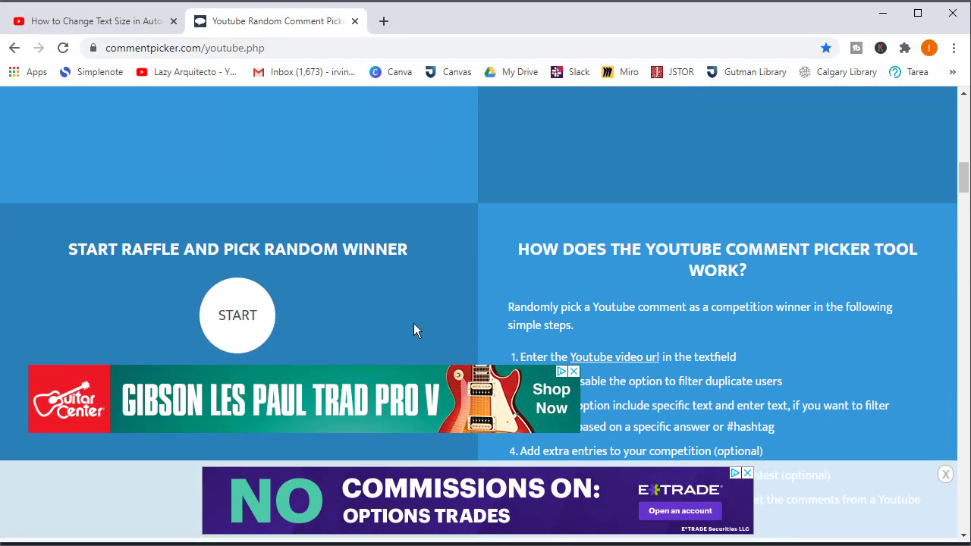
pyautogui.scroll(-1, 376, 314)
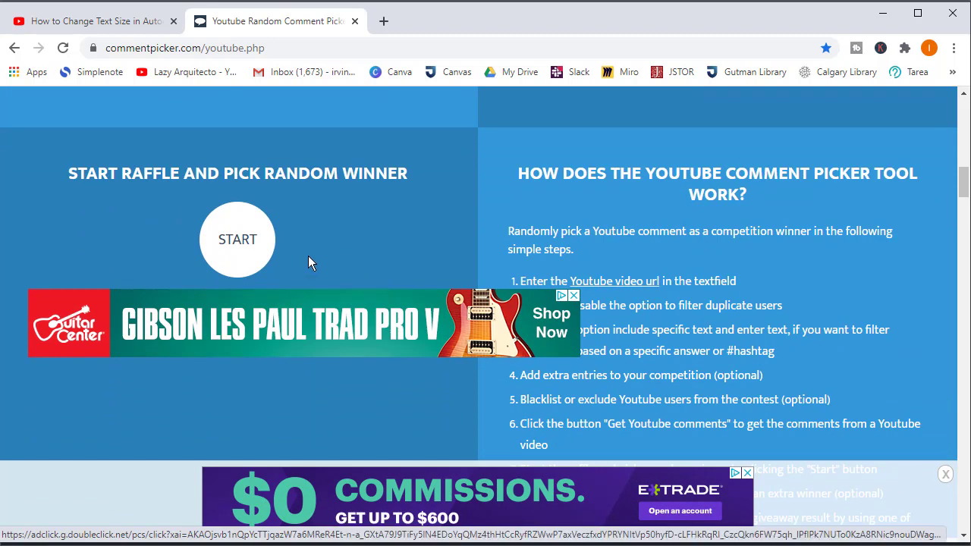
pyautogui.scroll(-2, 334, 247)
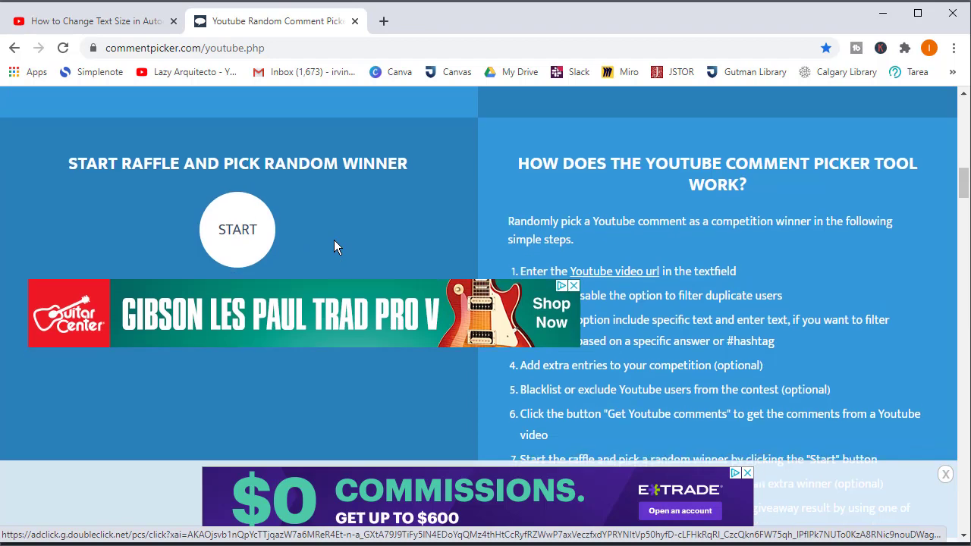
pyautogui.scroll(2, 303, 284)
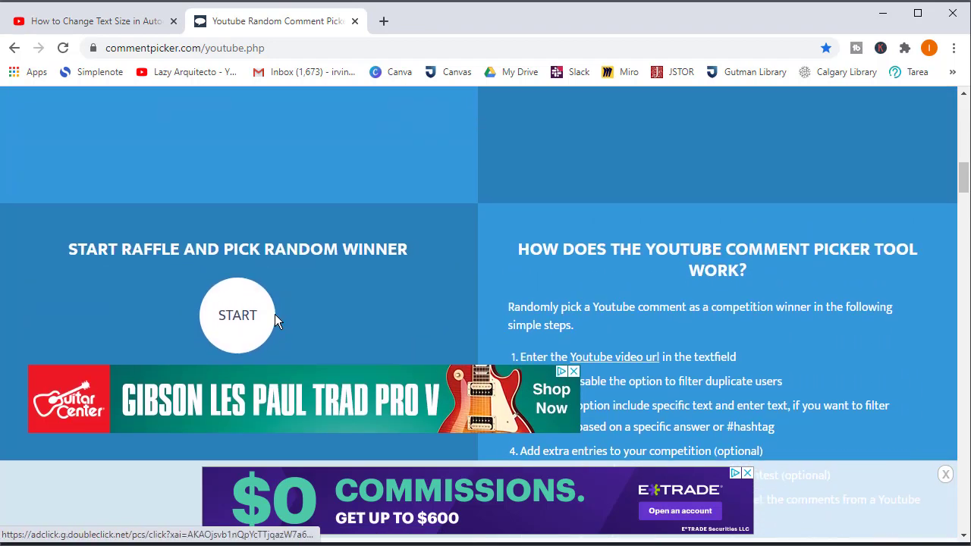
# Step: Start the raffle to draw a random winner and view their #macro comment
pyautogui.click(241, 316)
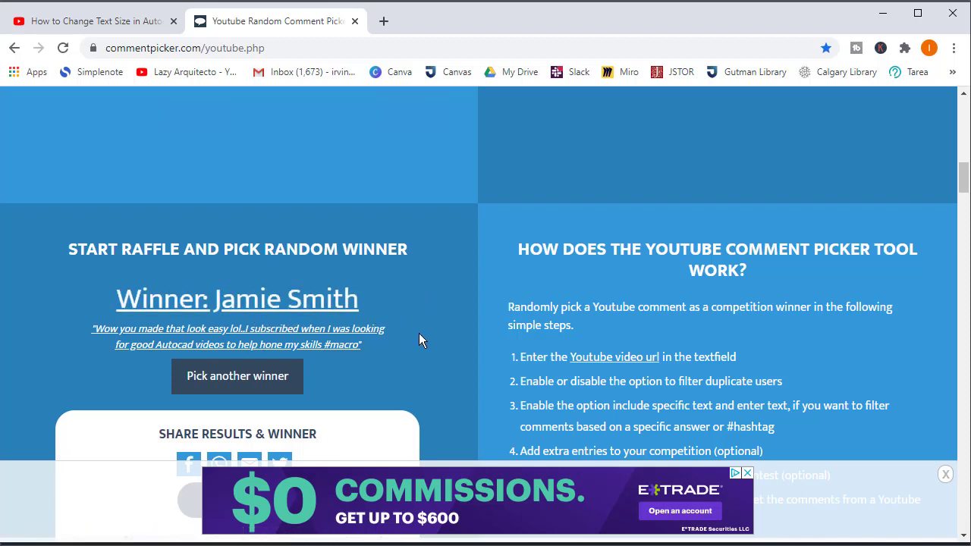
pyautogui.scroll(-2, 435, 347)
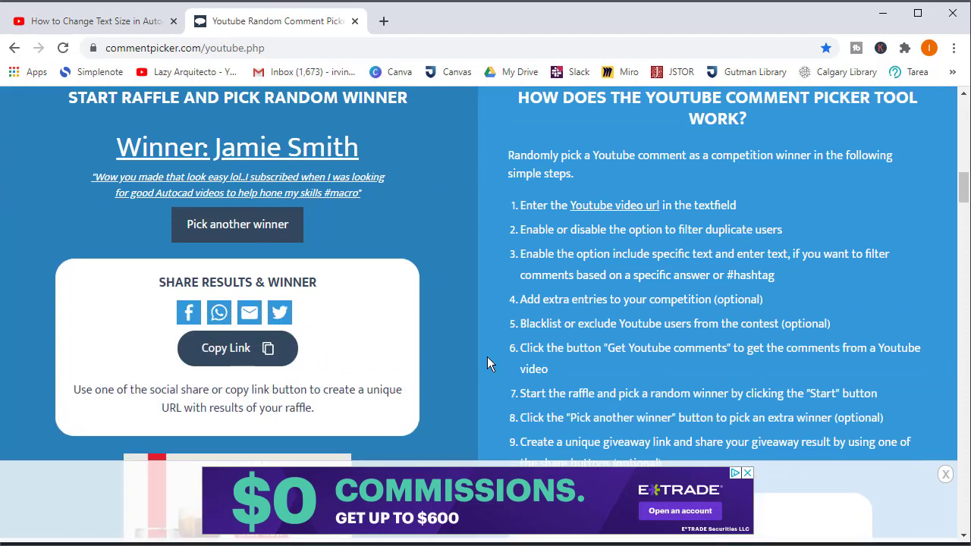
pyautogui.scroll(4, 463, 364)
pyautogui.scroll(-2, 462, 364)
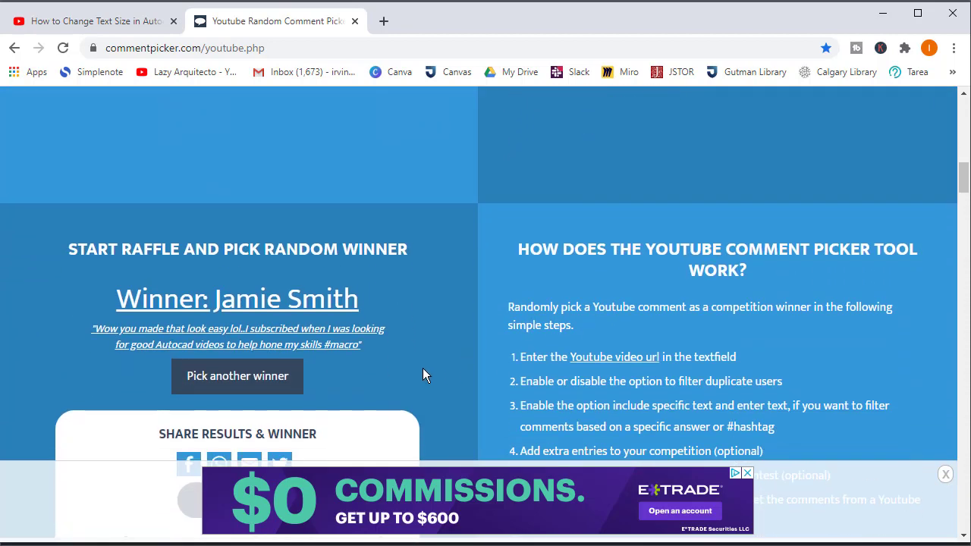
pyautogui.scroll(-1, 352, 373)
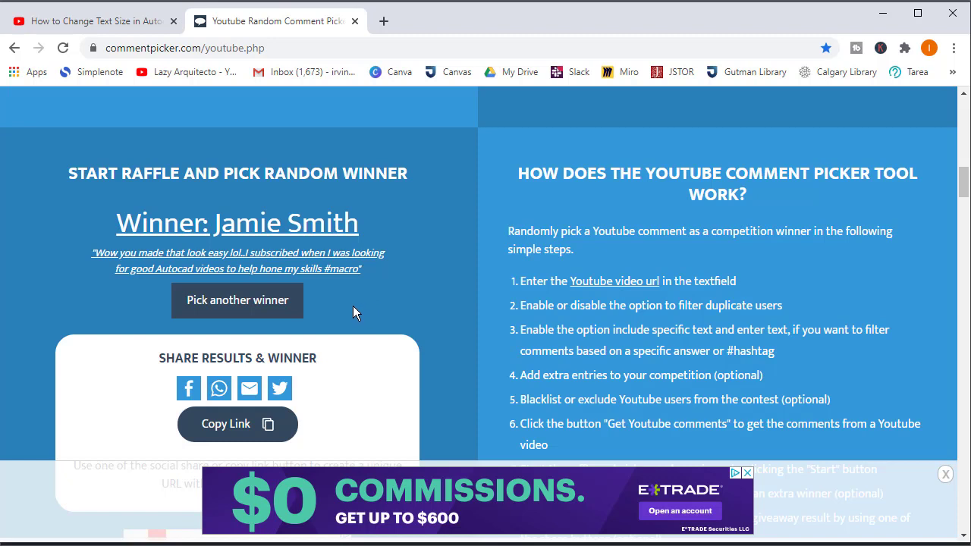
# Step: Clear the first result and run a fresh raffle draw for another winner
pyautogui.click(245, 309)
pyautogui.click(248, 269)
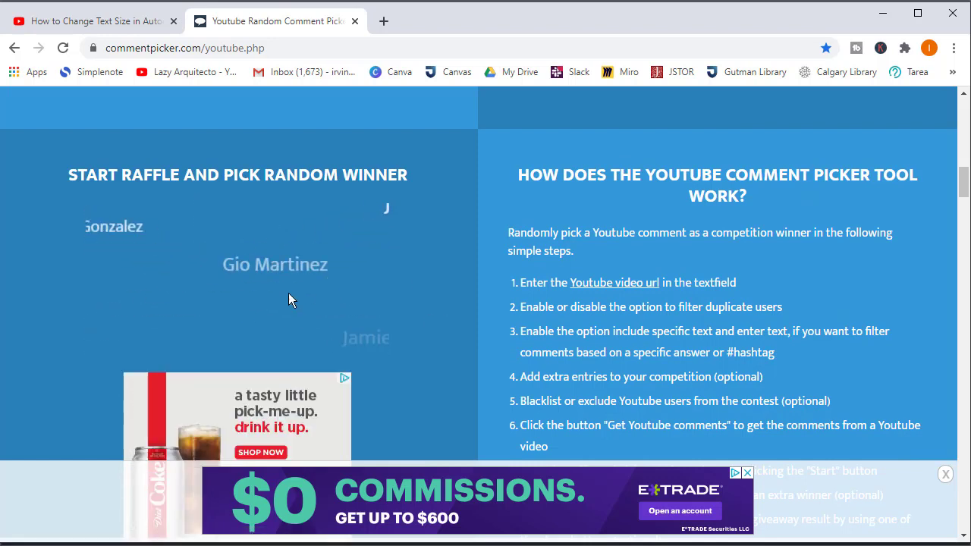